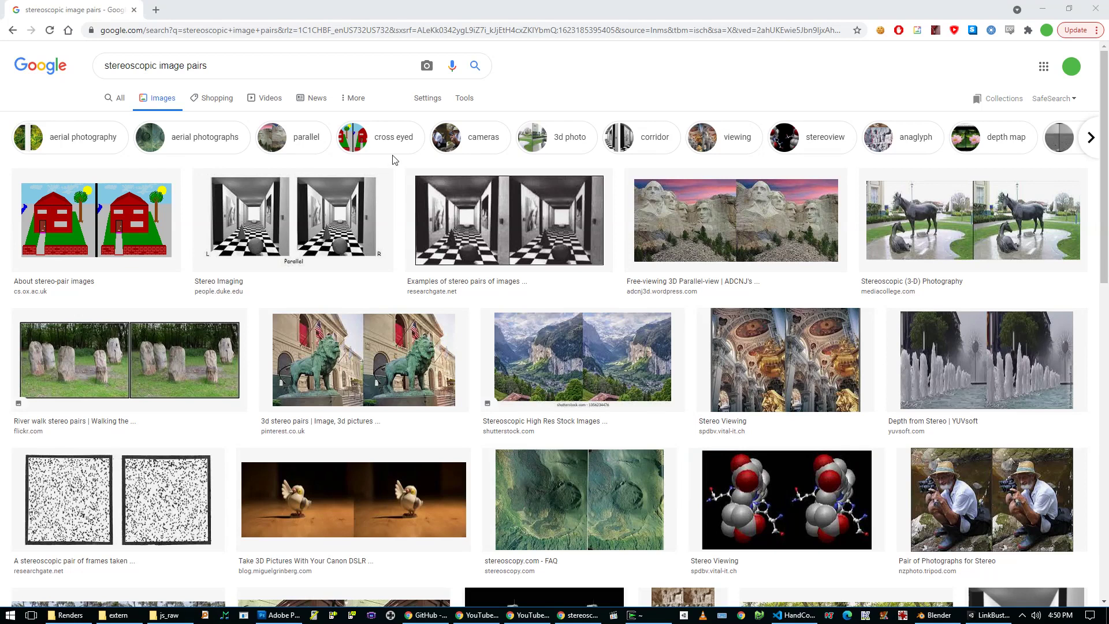
# - Preview the corridor, horse and lion stereo pairs in Google Images, then switch to Blender
pyautogui.click(355, 222)
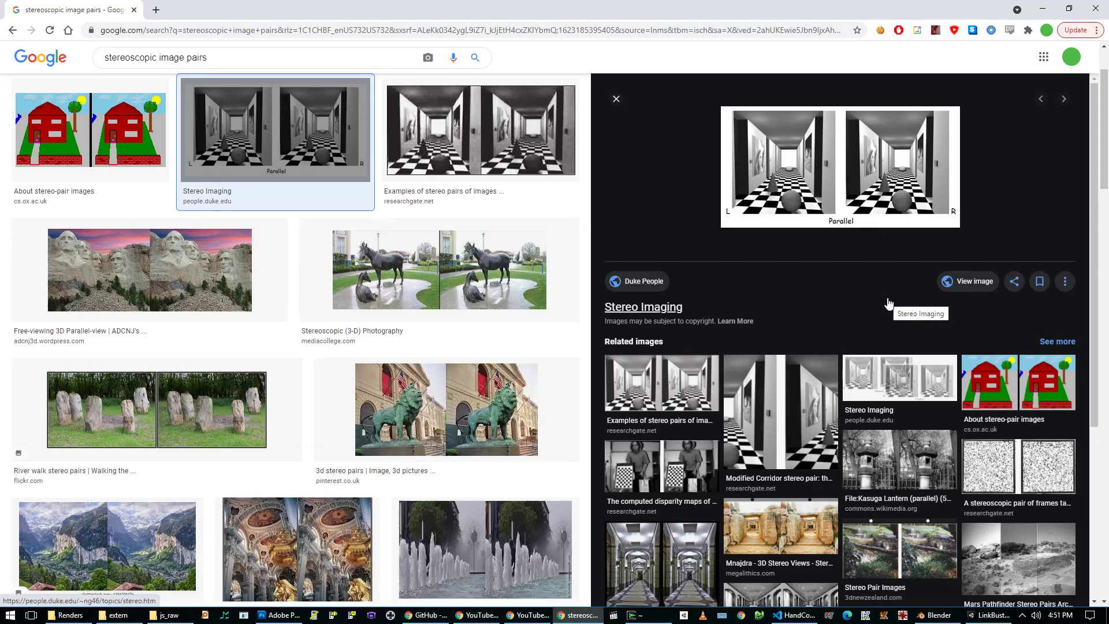
pyautogui.click(467, 265)
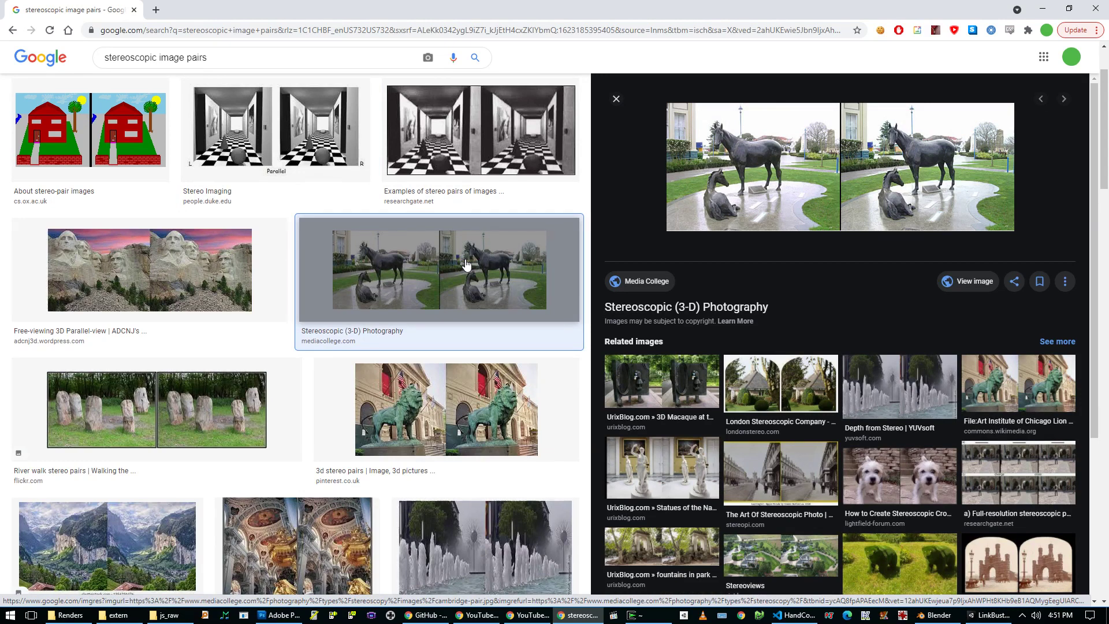
pyautogui.click(532, 408)
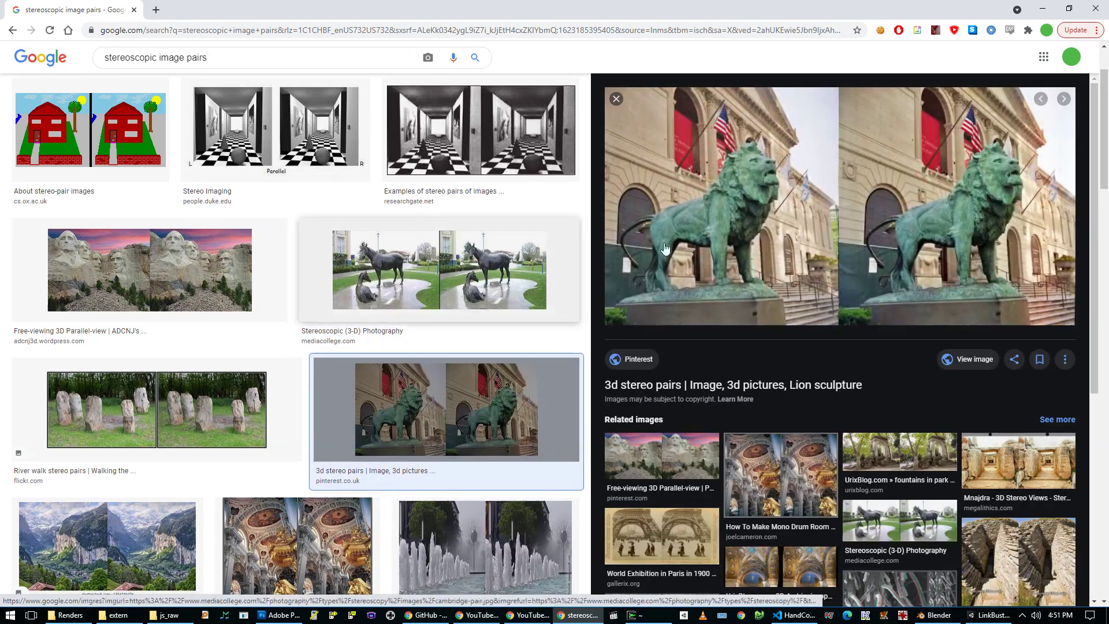
pyautogui.click(920, 608)
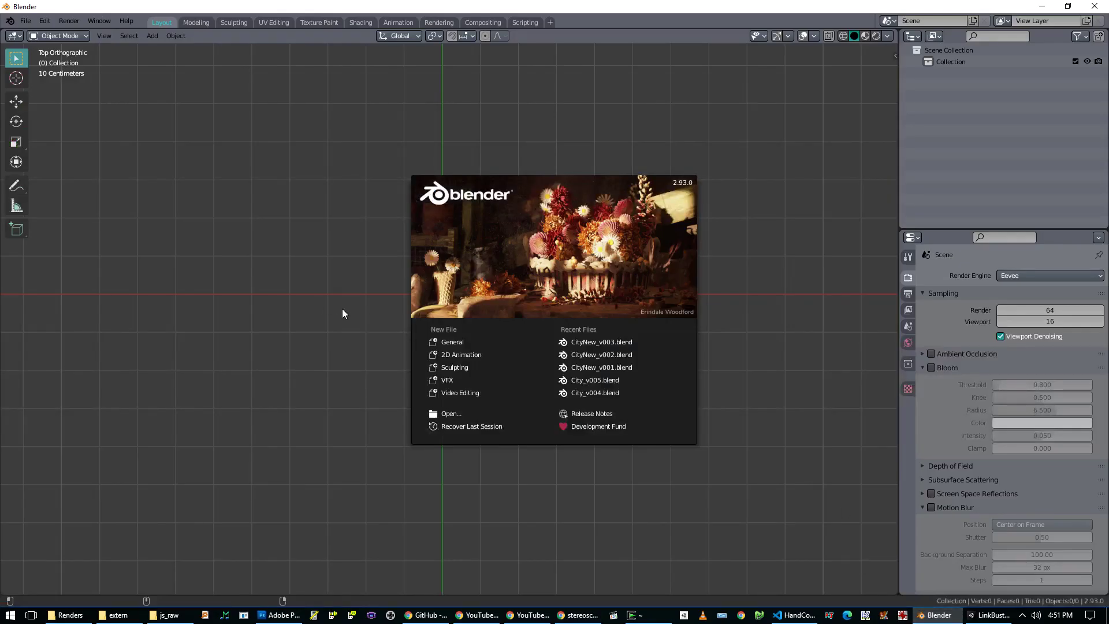
# - Dismiss the splash screen and split the viewport into two stacked 3D views, the upper in top view
pyautogui.click(337, 346)
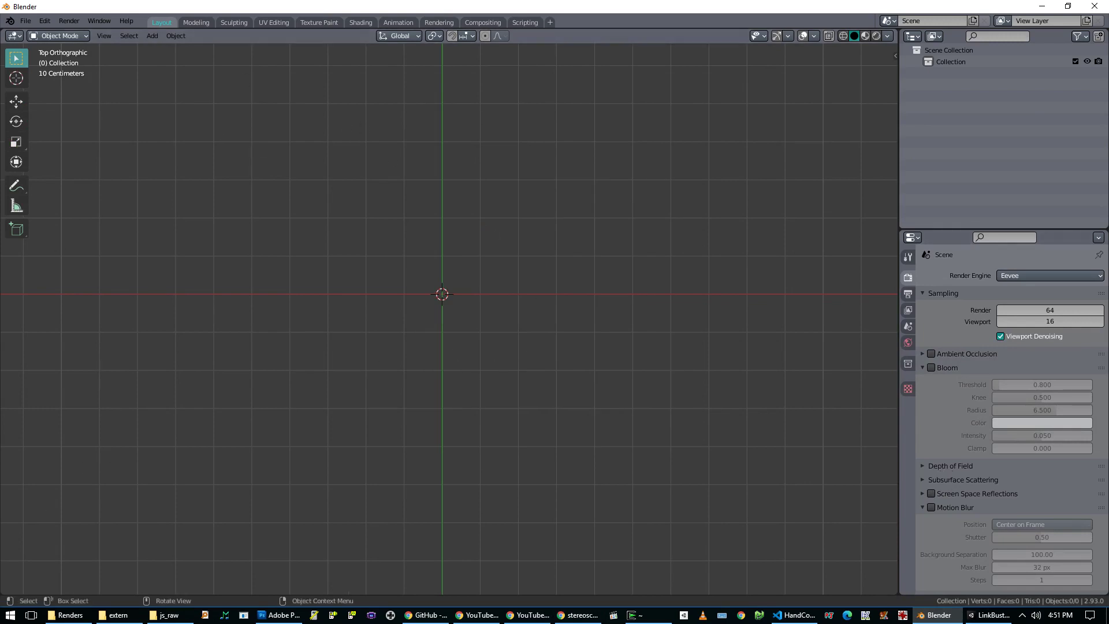
pyautogui.moveTo(4, 590); pyautogui.dragTo(17, 378)
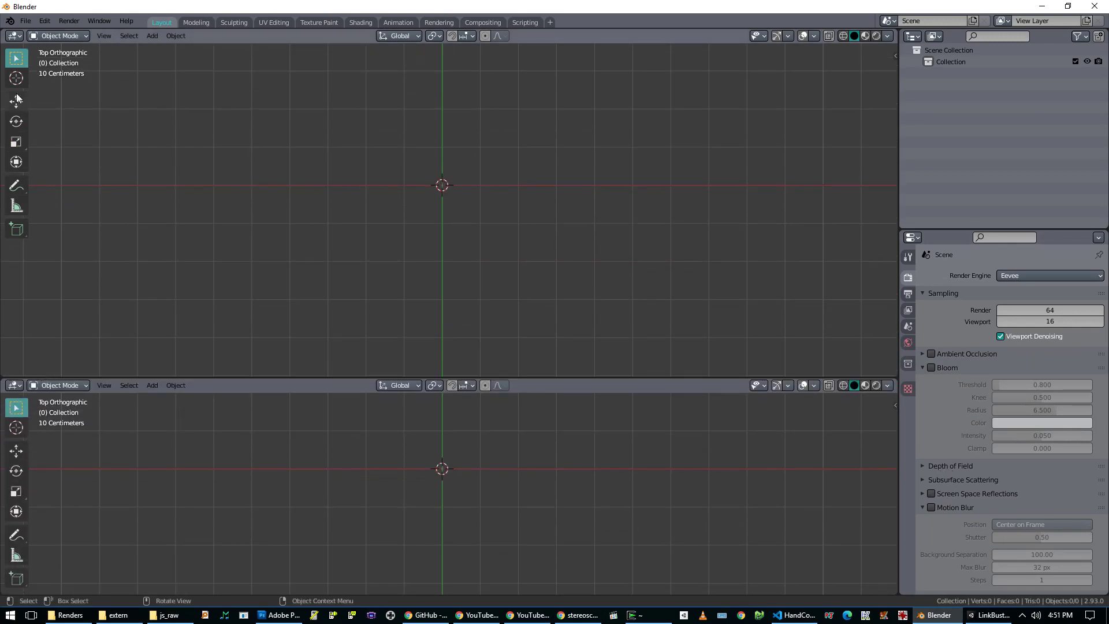
pyautogui.moveTo(452, 195); pyautogui.dragTo(466, 222, button='middle')
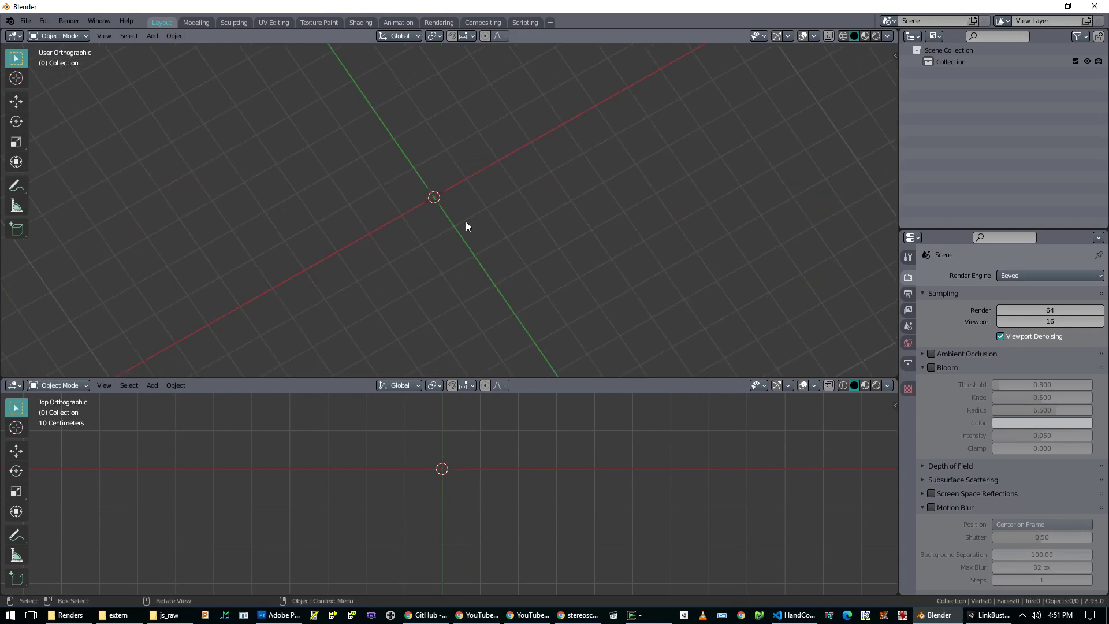
pyautogui.press('KP_7')
# - Add a Suzanne monkey mesh and set it to Shade Smooth
pyautogui.hotkey('shift', 'a')
pyautogui.moveTo(466, 223)
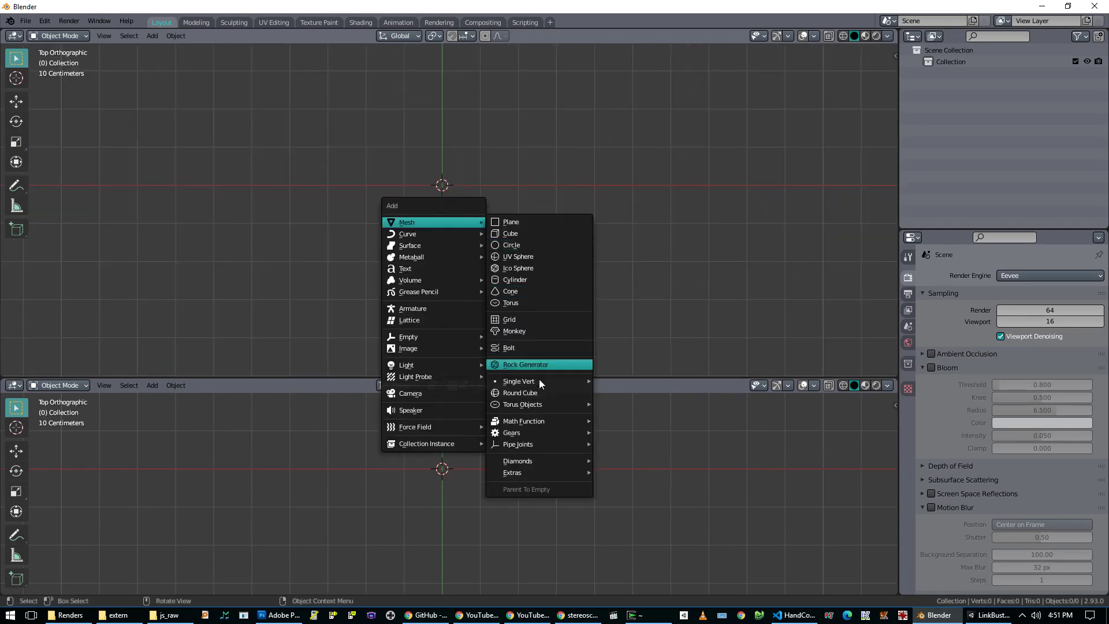
pyautogui.click(514, 331)
pyautogui.moveTo(519, 311); pyautogui.dragTo(466, 170, button='middle')
pyautogui.rightClick(466, 170)
pyautogui.click(445, 171)
pyautogui.moveTo(507, 221); pyautogui.dragTo(477, 233, button='middle')
# - Deselect everything and frame the monkey near the top in front view
pyautogui.hotkey('alt', 'a')
pyautogui.press('KP_7')
pyautogui.scroll(-3, 477, 234)
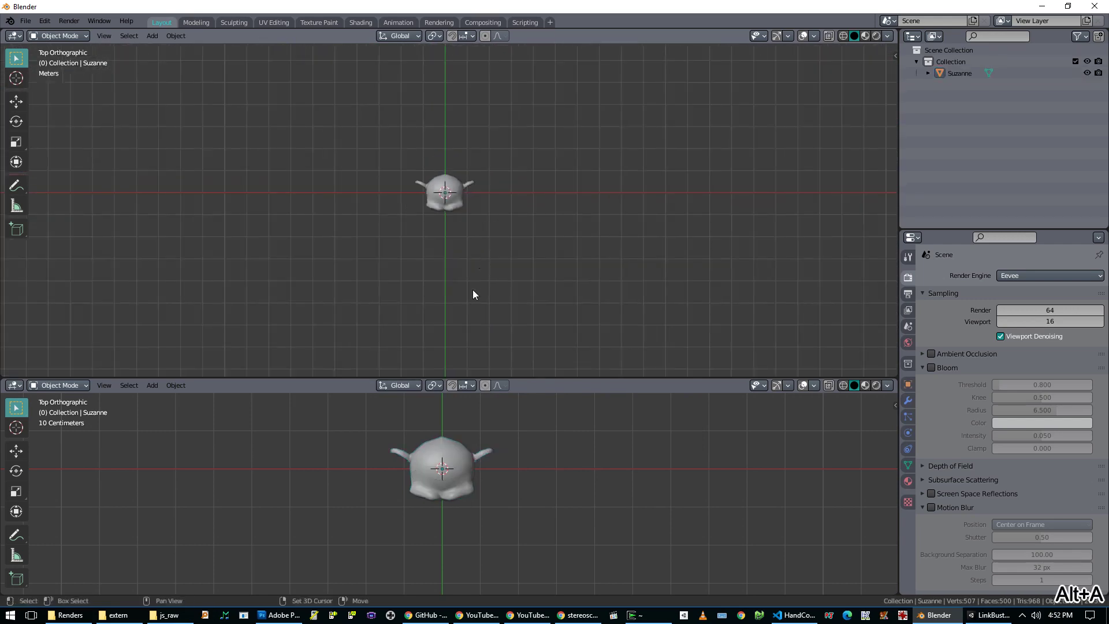
pyautogui.keyDown('shift'); pyautogui.moveTo(472, 290); pyautogui.dragTo(468, 230, button='middle'); pyautogui.keyUp('shift')
pyautogui.press('KP_1')
pyautogui.hotkey('shift', 'a')
pyautogui.moveTo(468, 230)
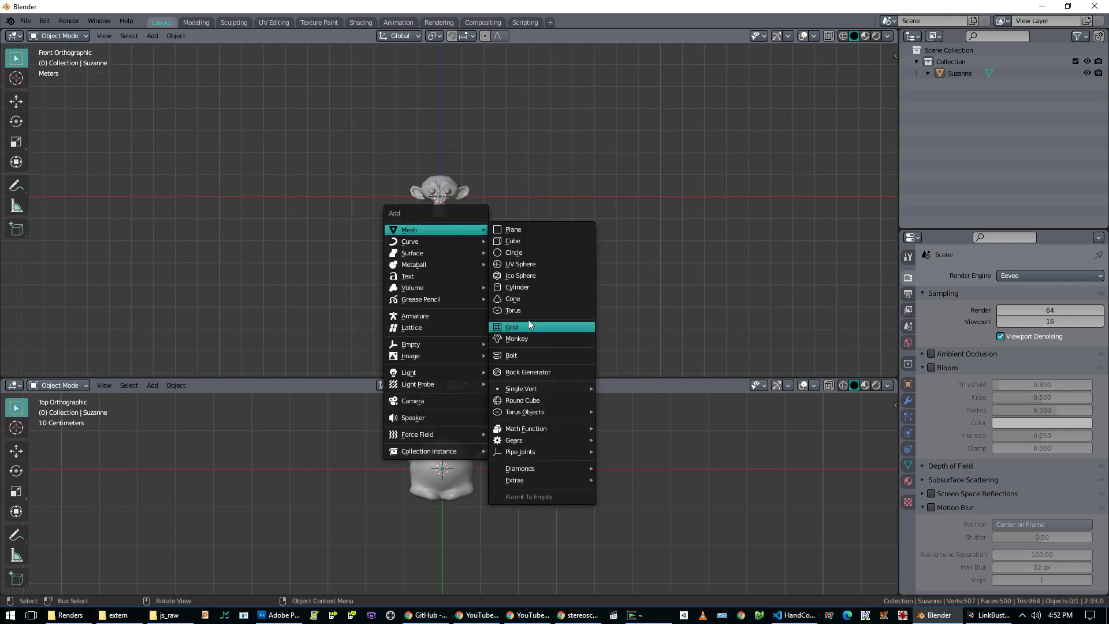
# - Add a camera and rename it L
pyautogui.click(436, 402)
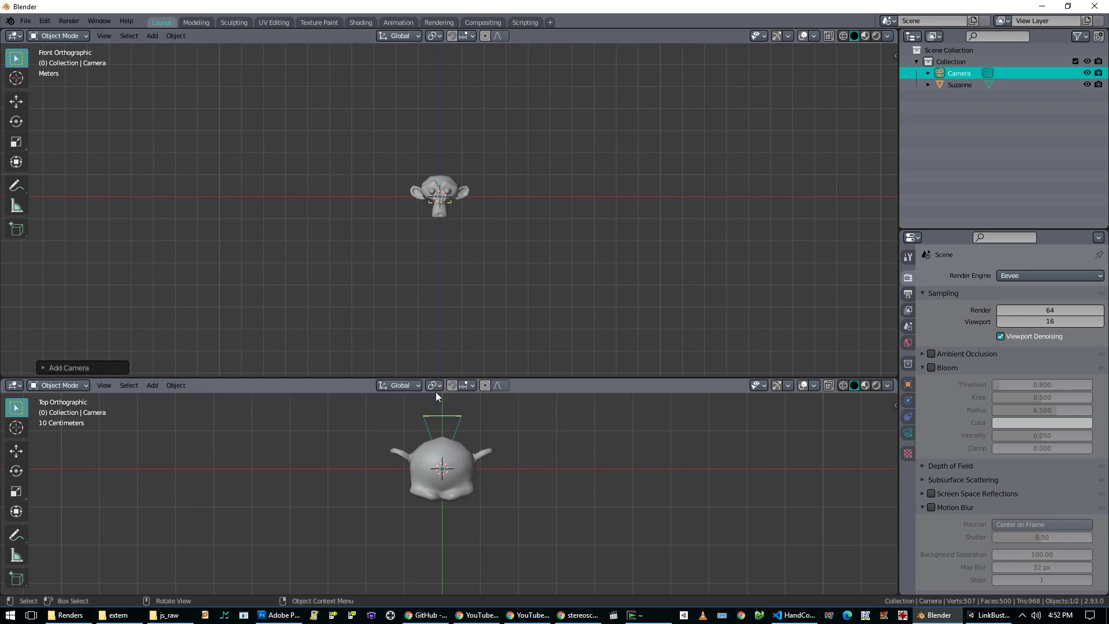
pyautogui.moveTo(543, 225); pyautogui.dragTo(533, 291, button='middle')
pyautogui.press('F2')
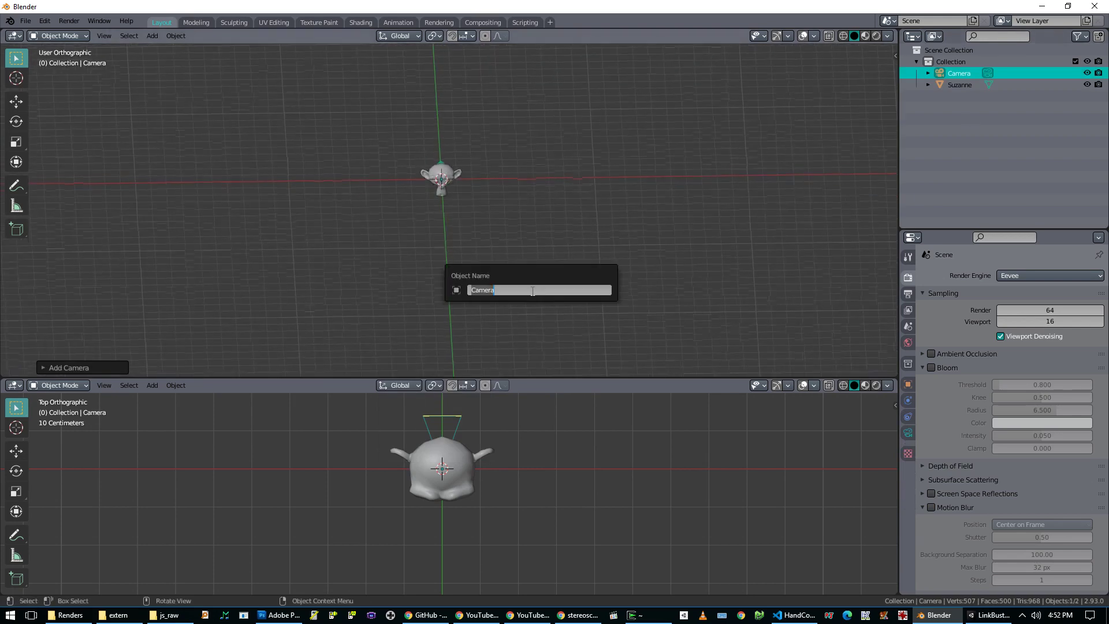
pyautogui.write('L')
pyautogui.press('Return')
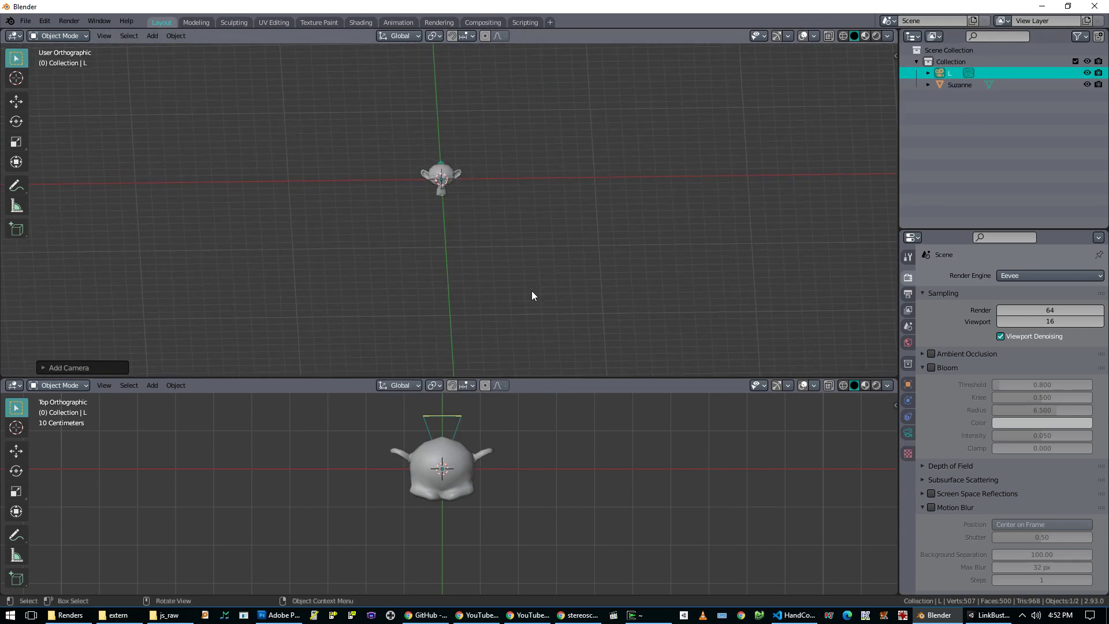
# - In top view, move camera L below the monkey so it faces it
pyautogui.press('KP_7')
pyautogui.press('g')
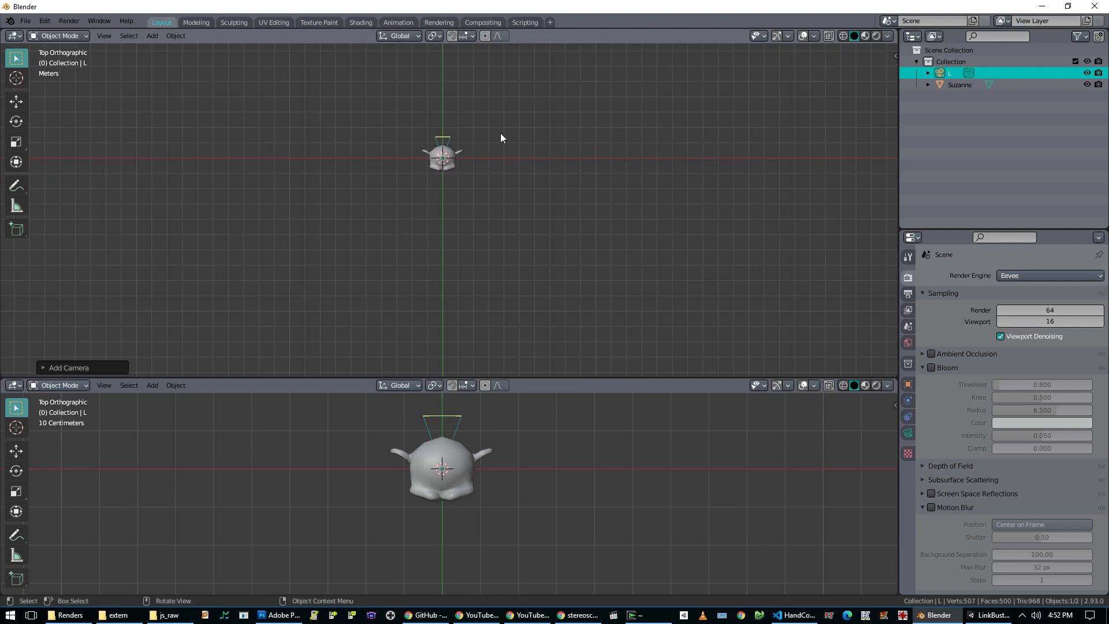
pyautogui.click(496, 292)
pyautogui.scroll(5, 490, 305)
pyautogui.press('g')
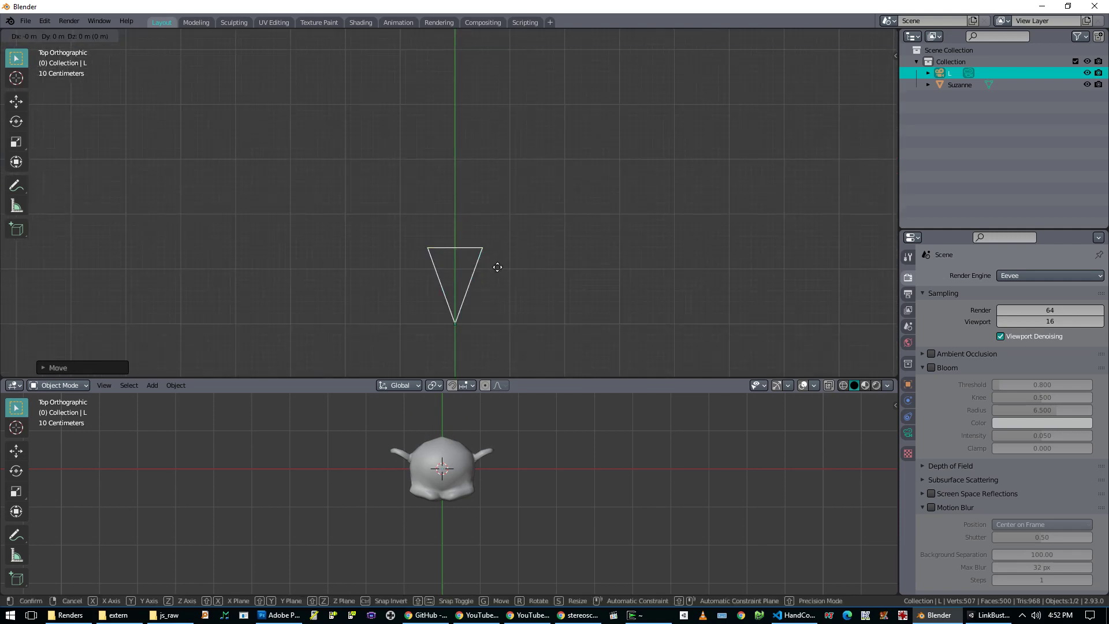
pyautogui.click(484, 266)
pyautogui.scroll(3, 465, 318)
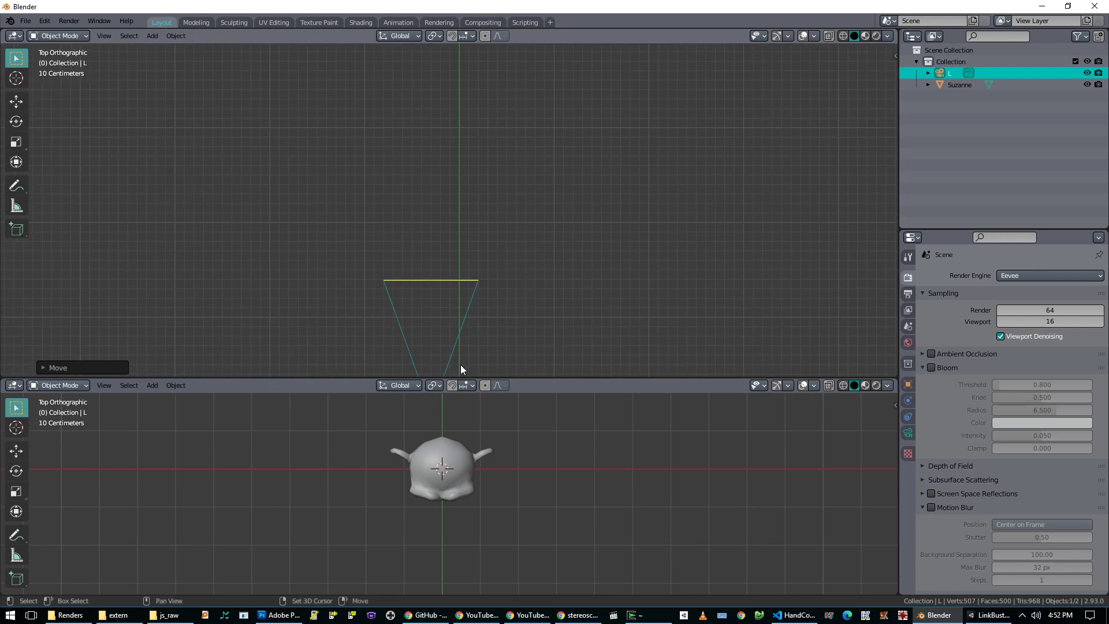
# - Duplicate camera L, move the copy to its right, and rename it R
pyautogui.hotkey('shift', 'd')
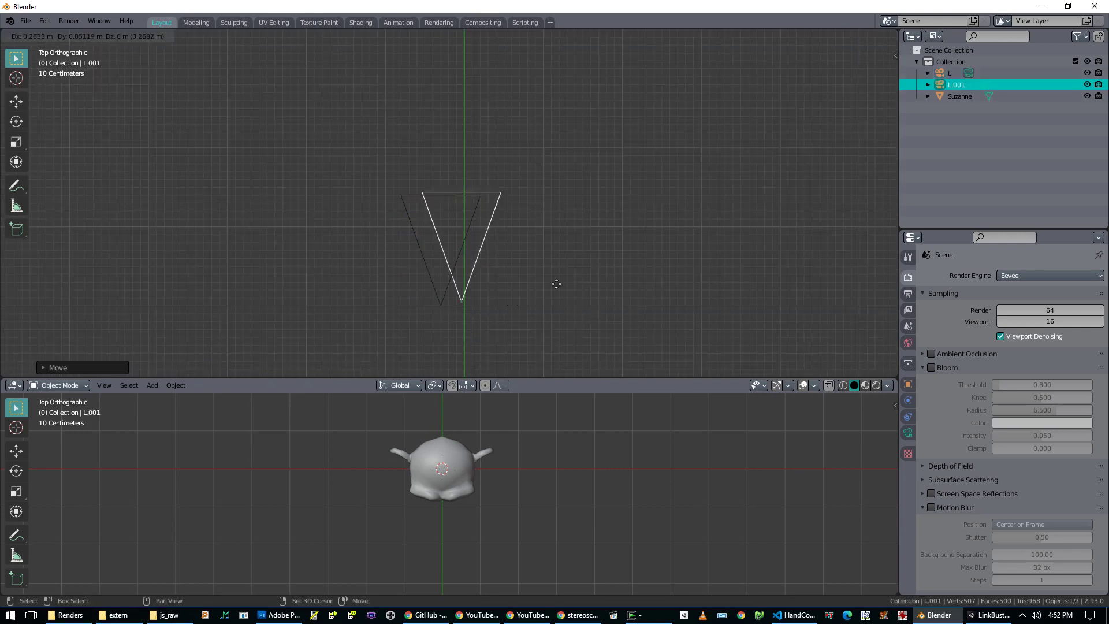
pyautogui.rightClick(514, 312)
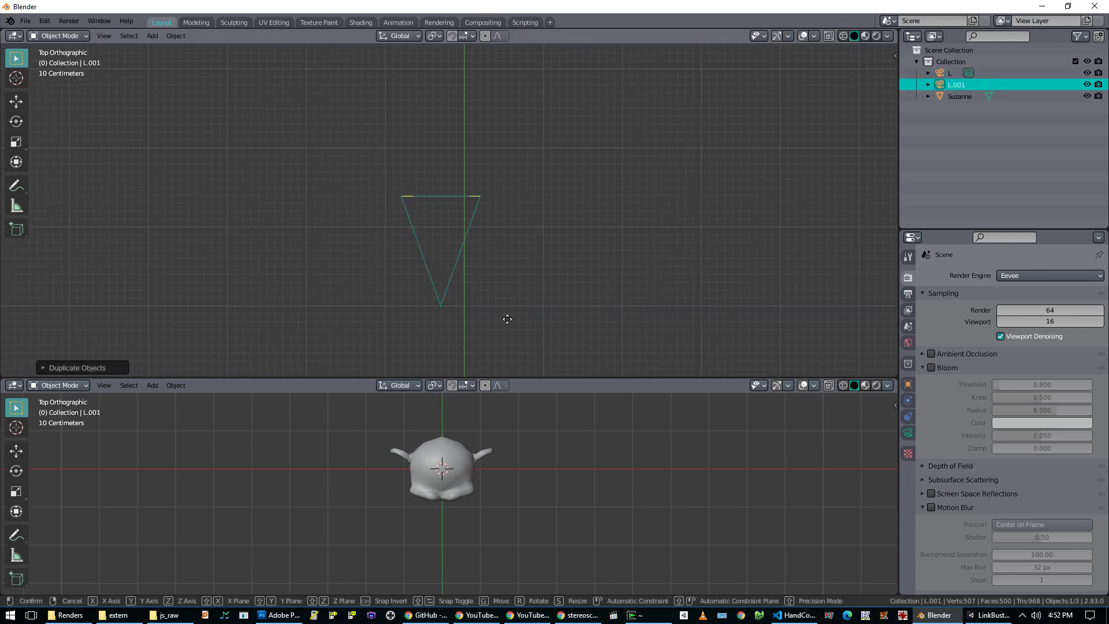
pyautogui.press('g')
pyautogui.click(548, 315)
pyautogui.press('F2')
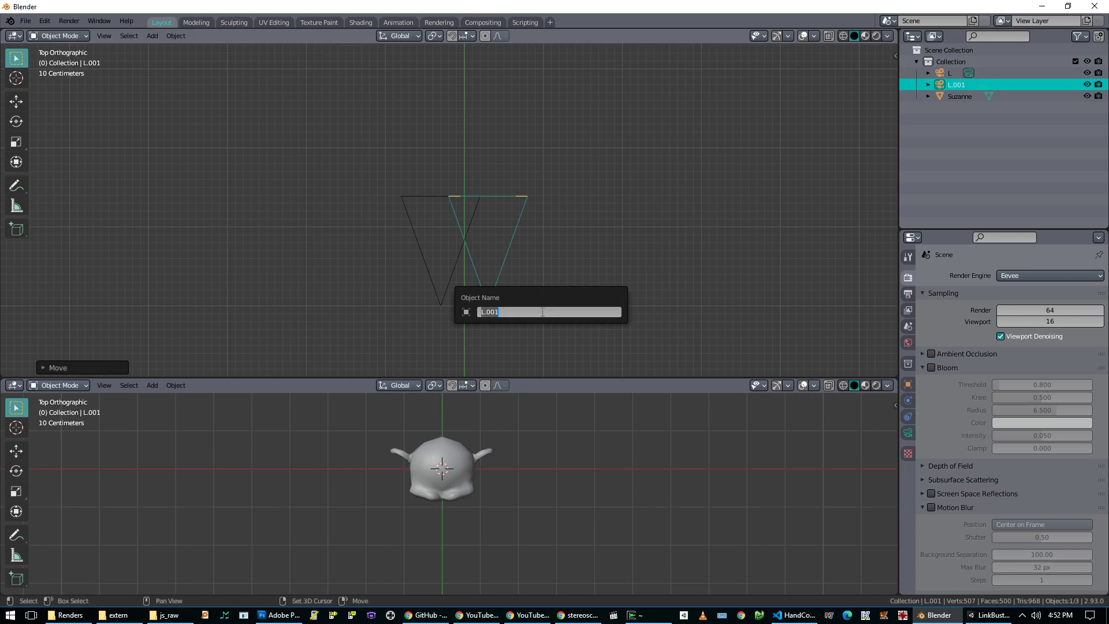
pyautogui.write('R')
pyautogui.press('Return')
pyautogui.scroll(-5, 563, 298)
pyautogui.moveTo(563, 298); pyautogui.dragTo(537, 220, button='middle')
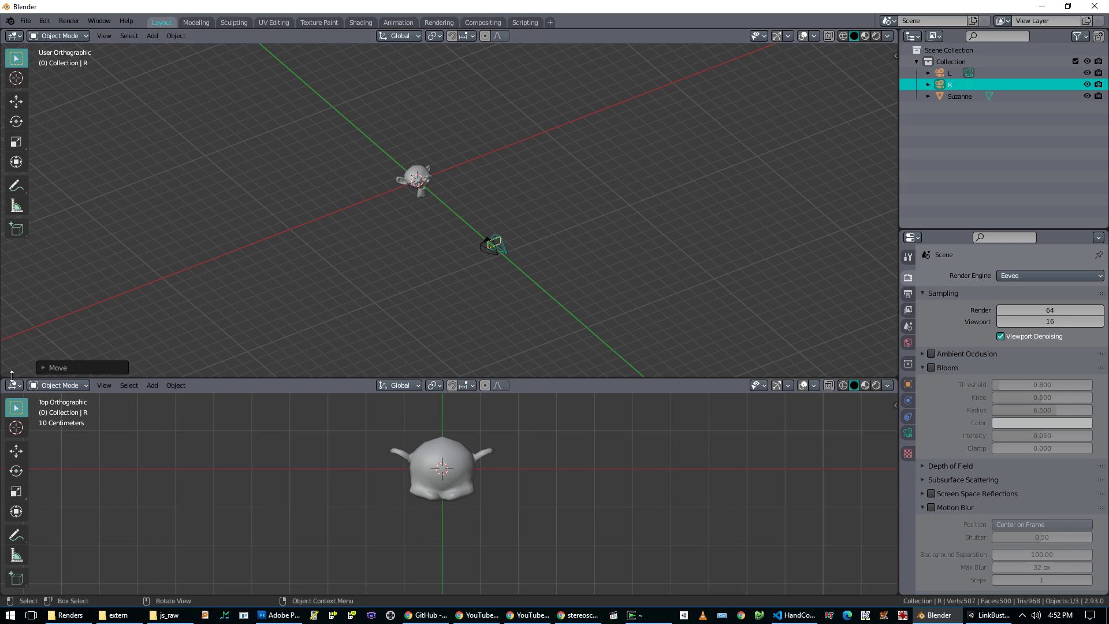
# - Split off a bottom area and make it a Text Editor
pyautogui.moveTo(4, 376); pyautogui.dragTo(12, 231)
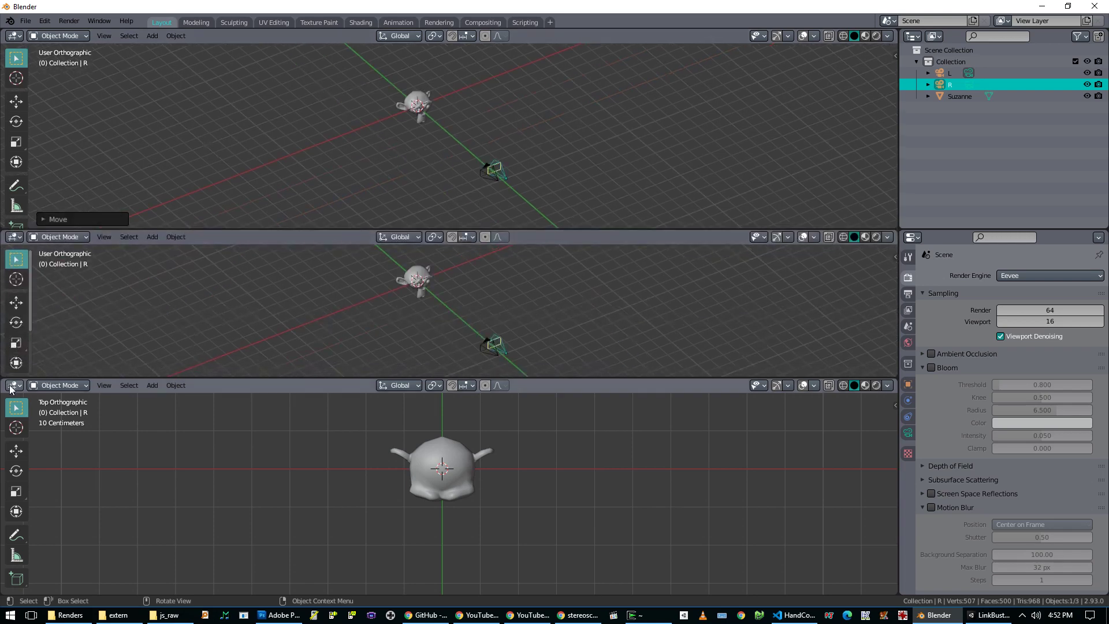
pyautogui.click(14, 385)
pyautogui.click(255, 418)
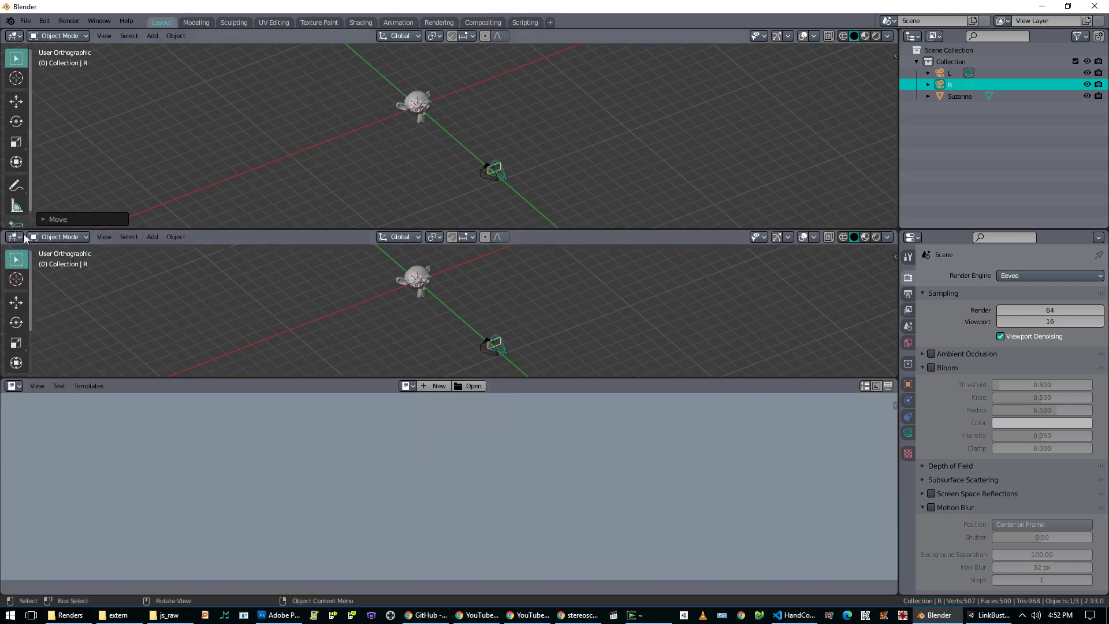
# - Divide the middle area into three, turning the left and right panels into Text Editors
pyautogui.moveTo(5, 236); pyautogui.dragTo(667, 236)
pyautogui.click(681, 237)
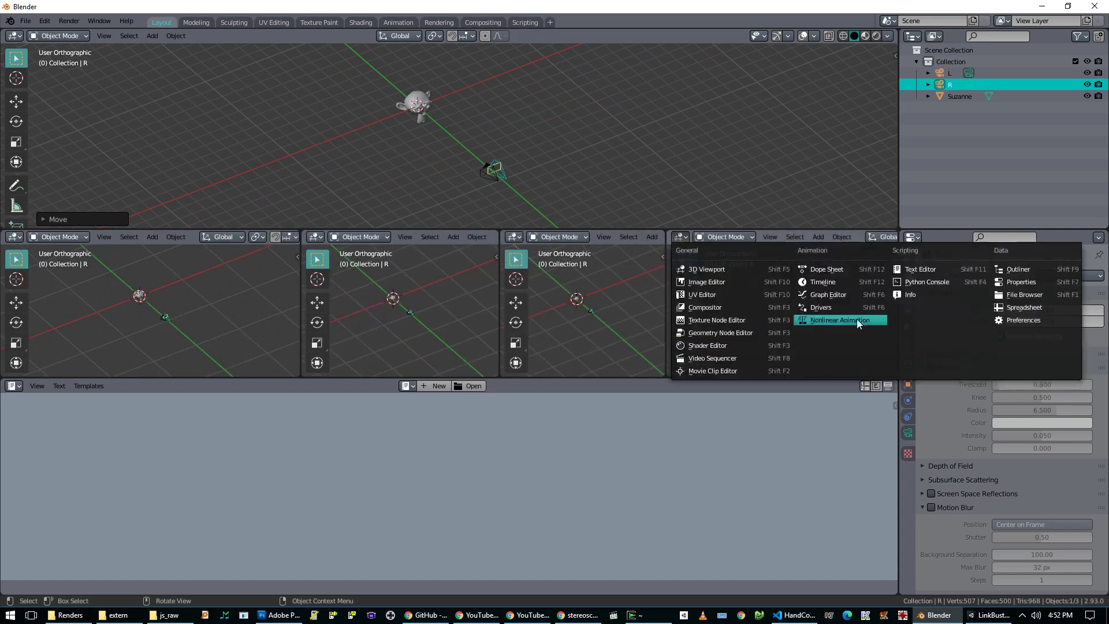
pyautogui.click(930, 267)
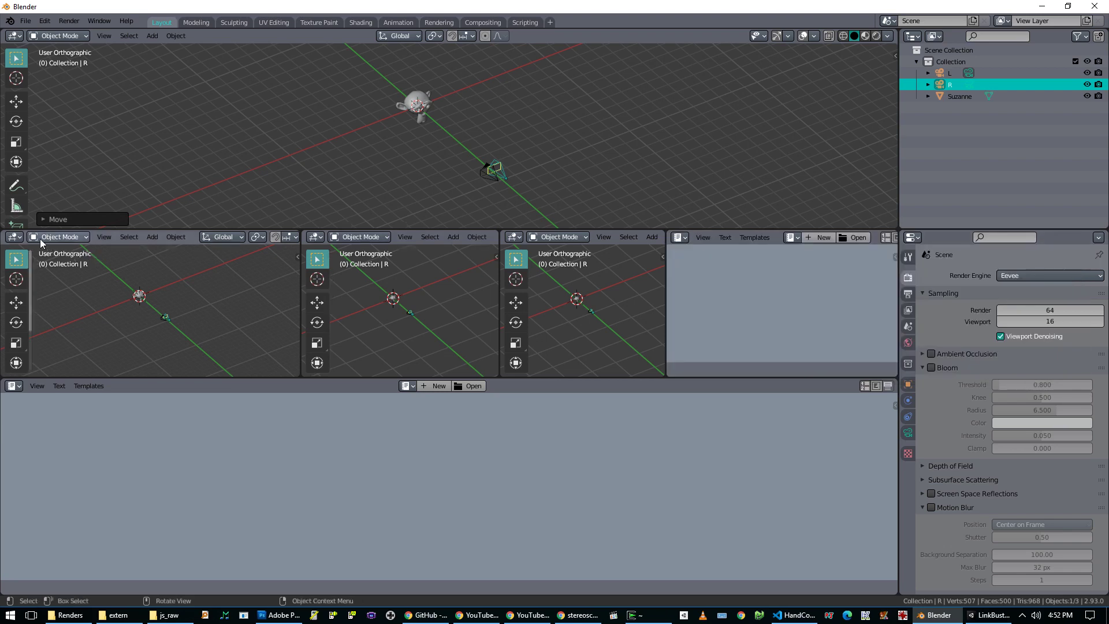
pyautogui.click(14, 237)
pyautogui.click(251, 266)
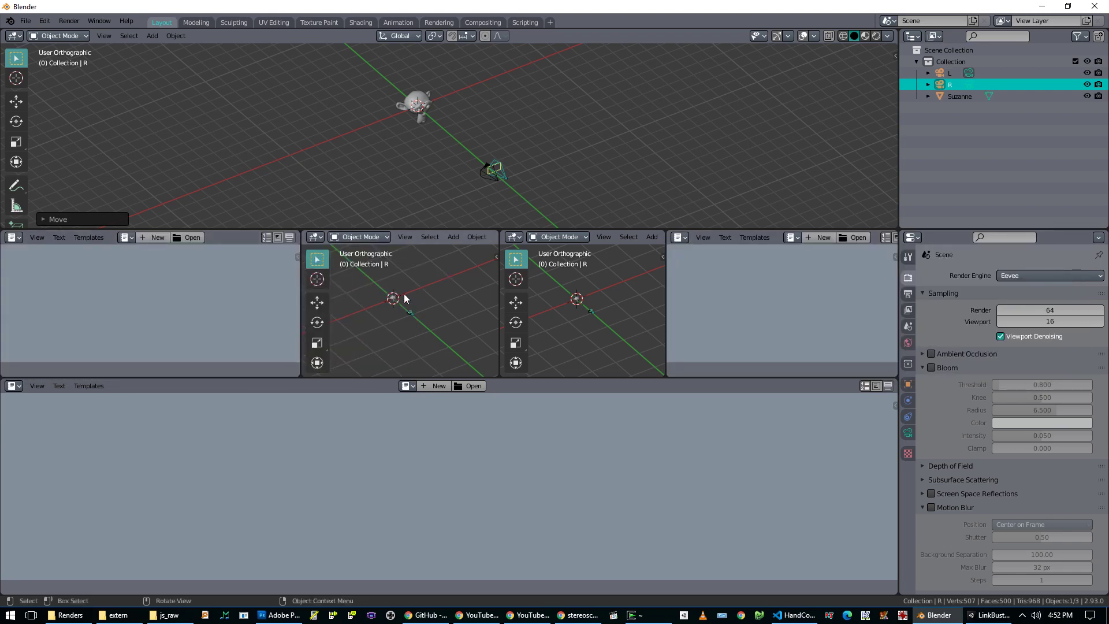
pyautogui.scroll(6, 424, 299)
# - Look through camera L in the middle view with toolbar and overlays hidden, frame filling the panel
pyautogui.click(431, 332)
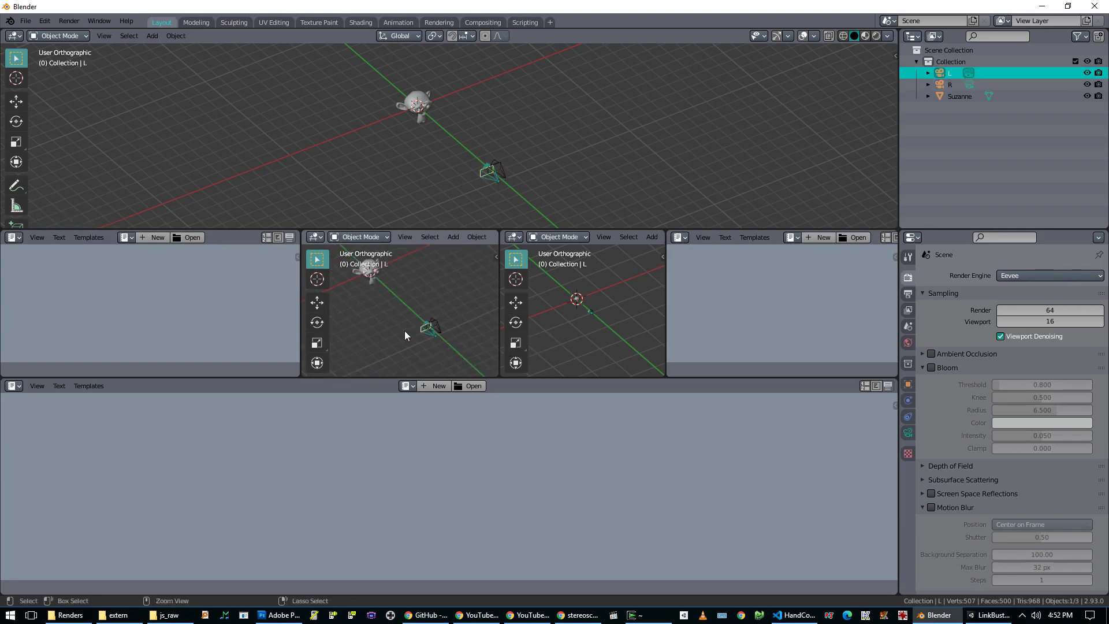
pyautogui.press('ctrl+KP_0')
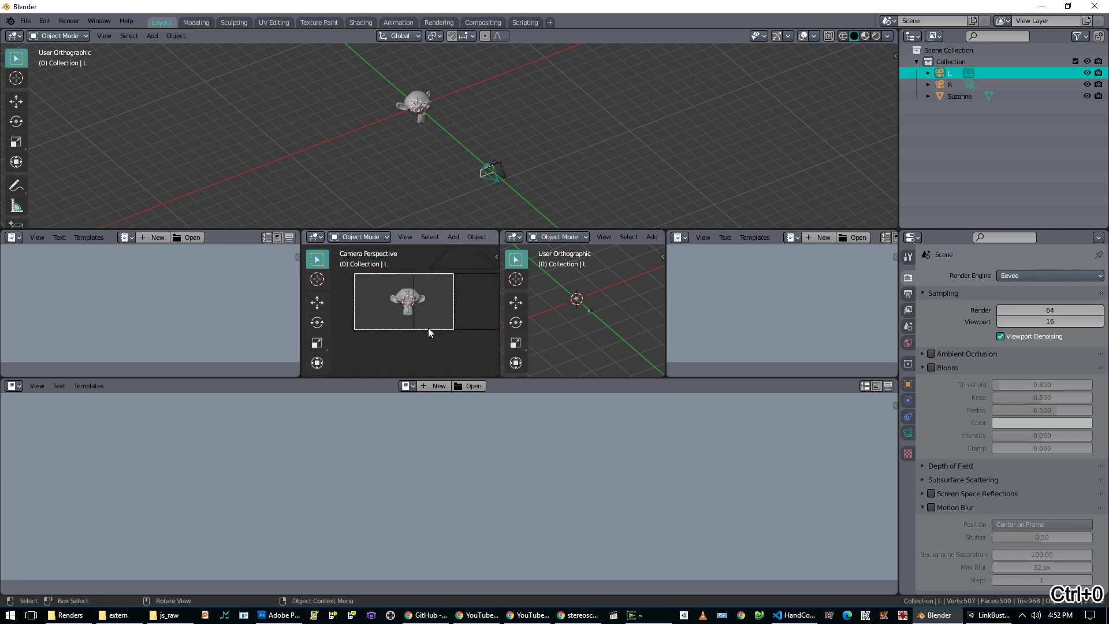
pyautogui.press('t')
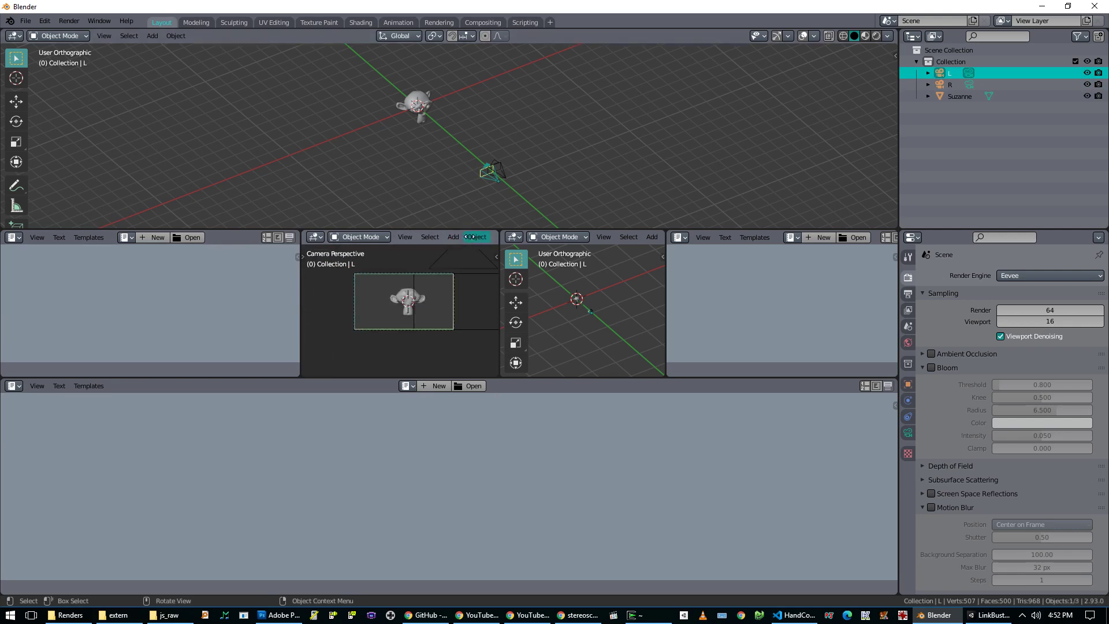
pyautogui.scroll(-2, 465, 231)
pyautogui.scroll(-3, 466, 231)
pyautogui.click(404, 237)
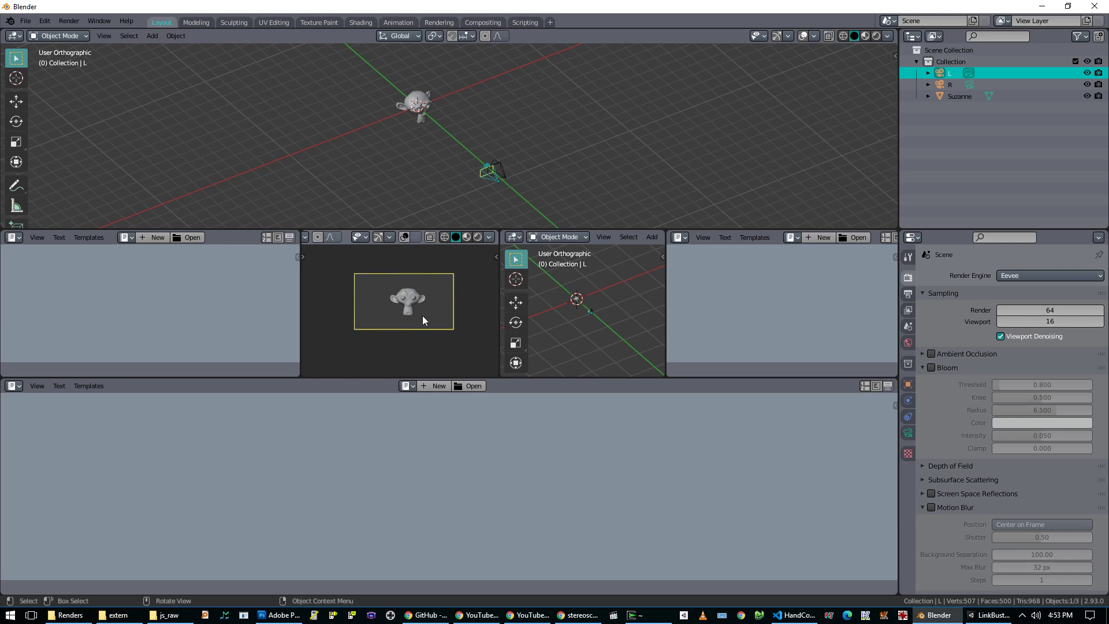
pyautogui.press('Home')
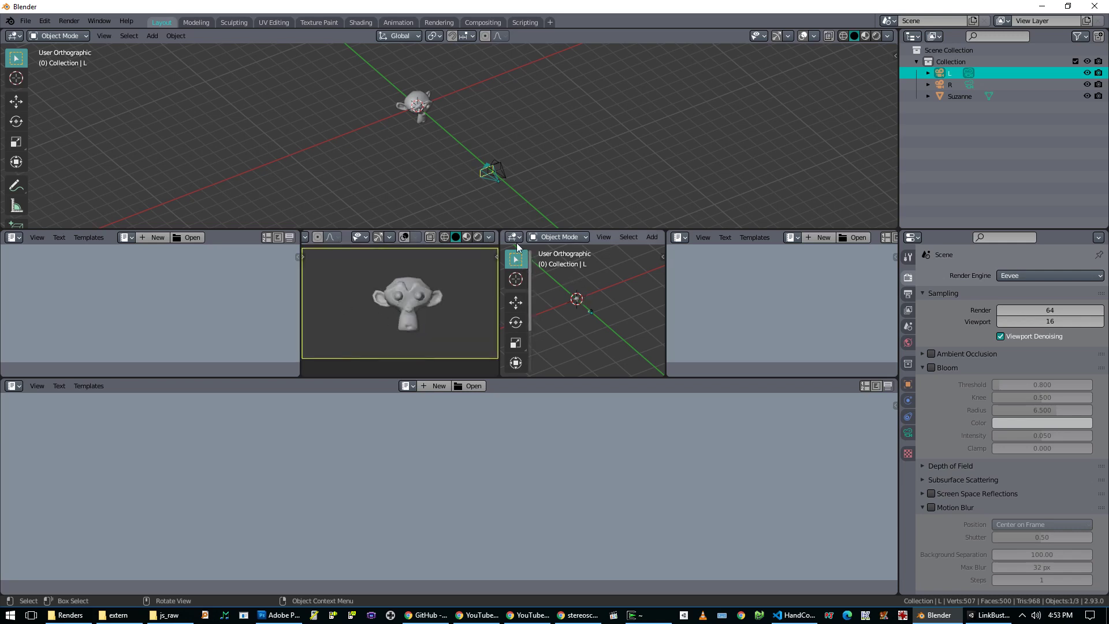
# - Look through camera R in the right view with toolbar and overlays hidden, frame filling it
pyautogui.moveTo(577, 312); pyautogui.dragTo(622, 342, button='middle')
pyautogui.click(620, 350)
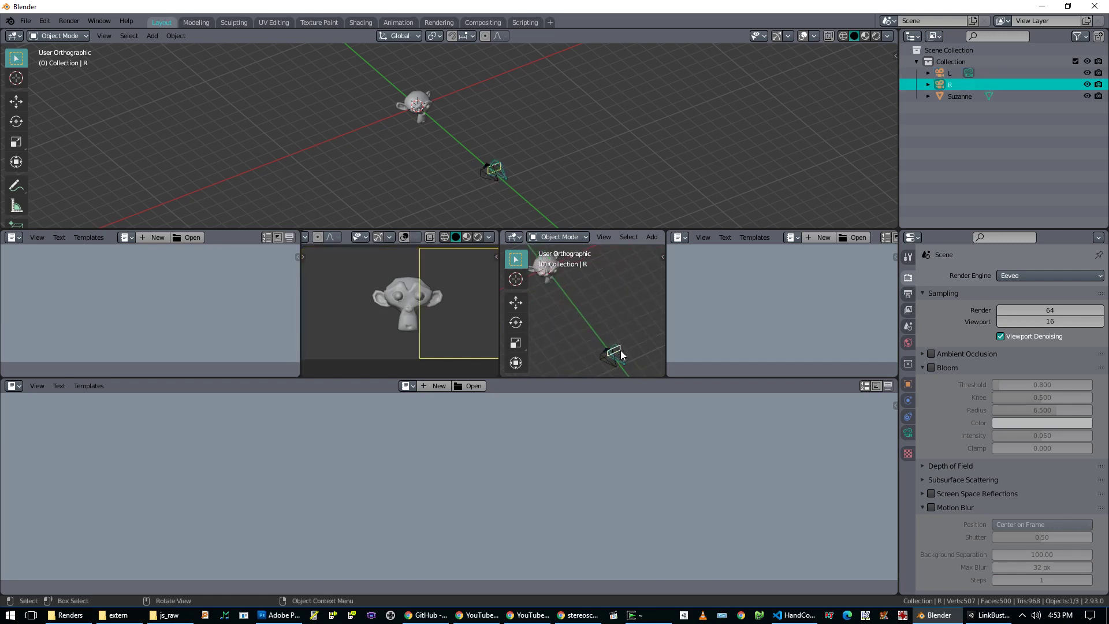
pyautogui.press('ctrl+KP_0')
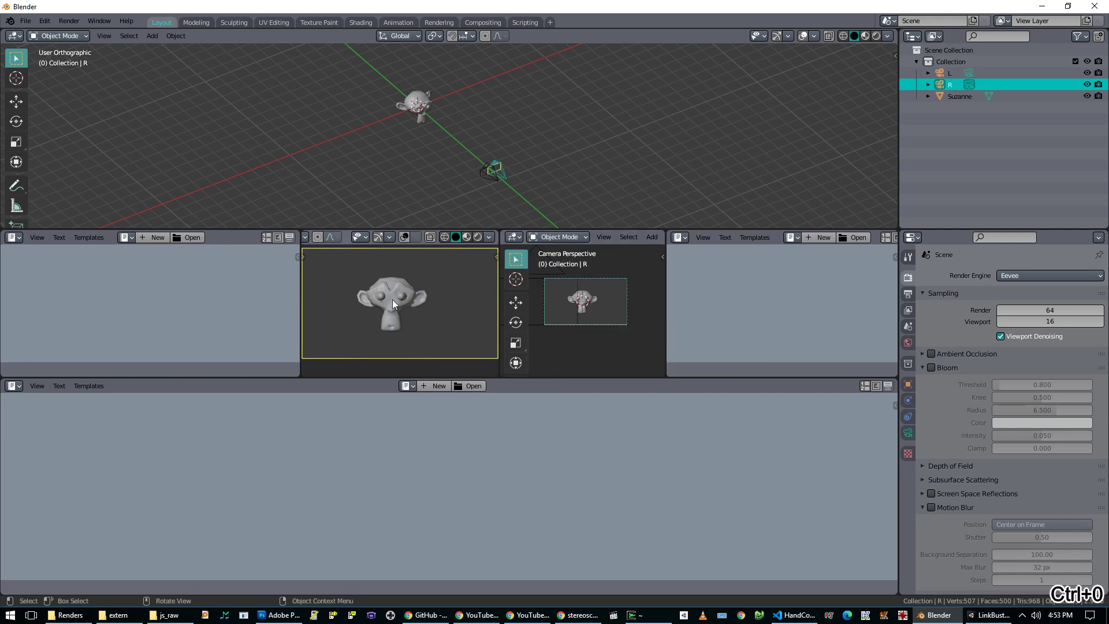
pyautogui.press('t')
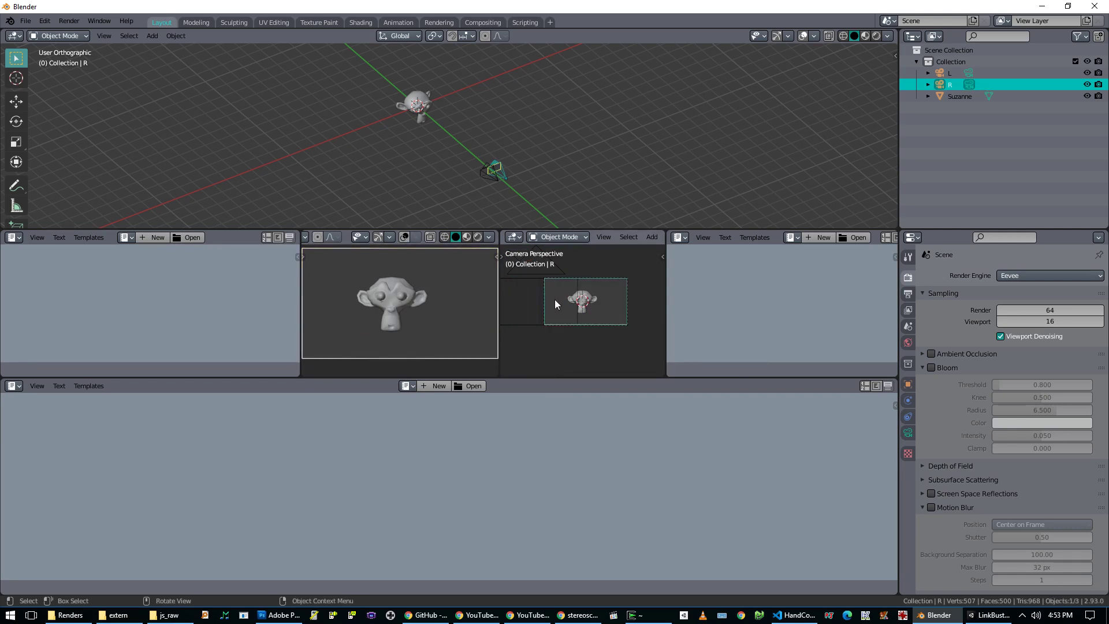
pyautogui.scroll(-5, 642, 237)
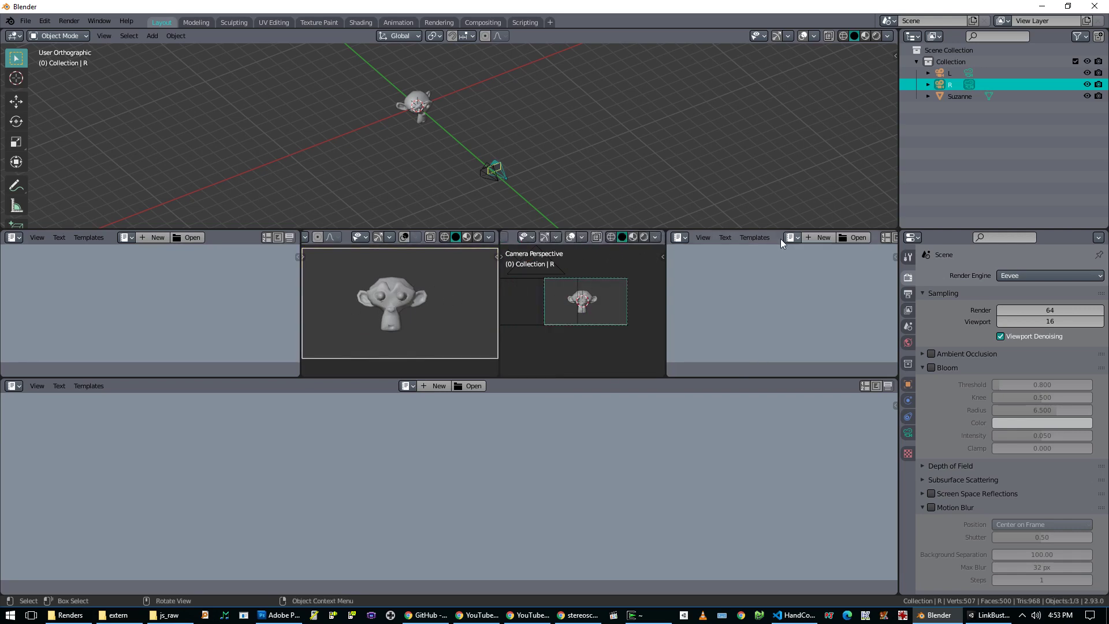
pyautogui.click(572, 238)
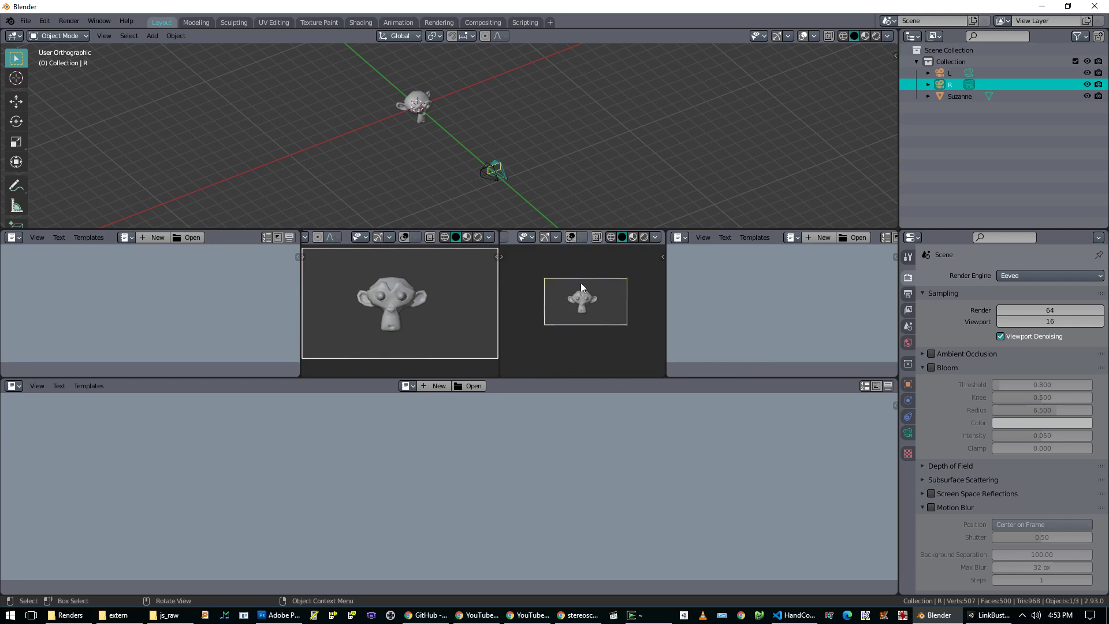
pyautogui.press('Home')
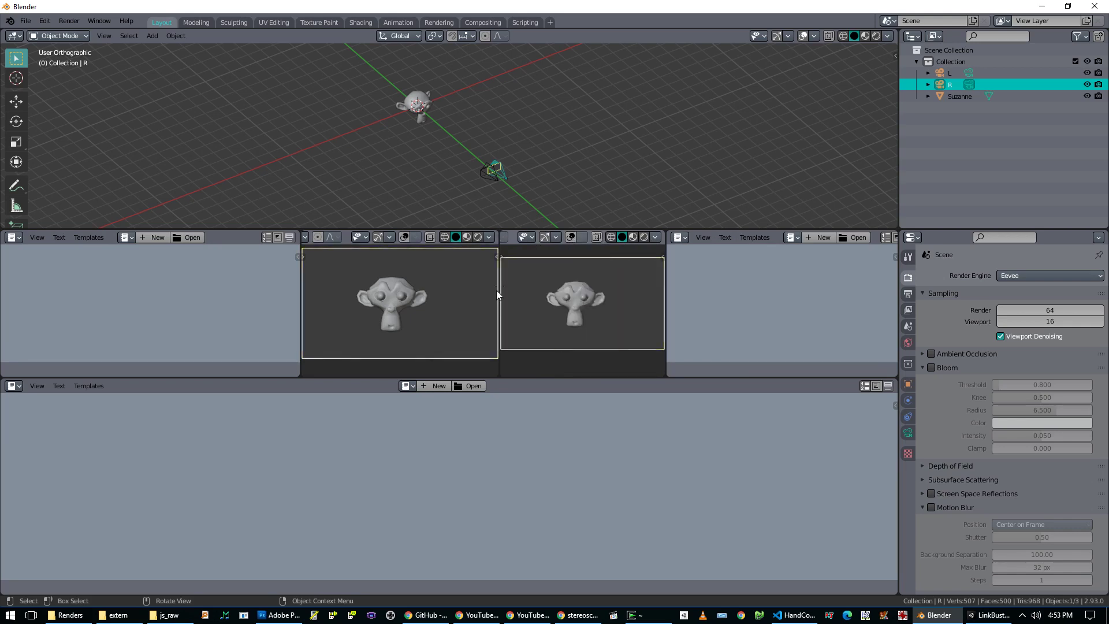
# - Drag the area borders so both camera views have equal widths
pyautogui.moveTo(302, 283); pyautogui.dragTo(319, 283)
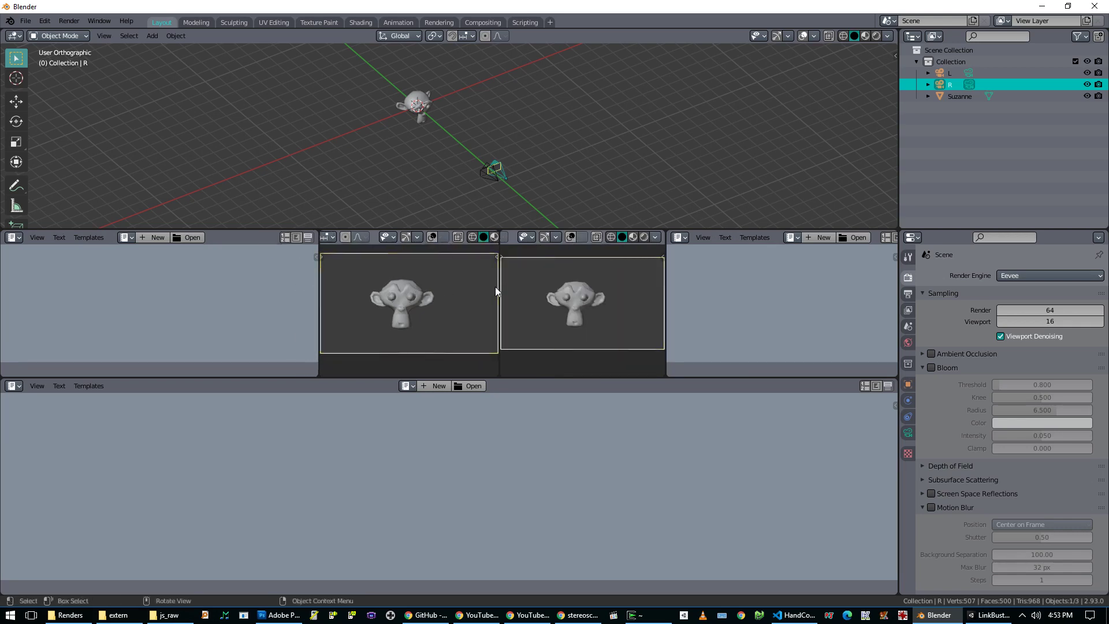
pyautogui.moveTo(498, 281); pyautogui.dragTo(489, 287)
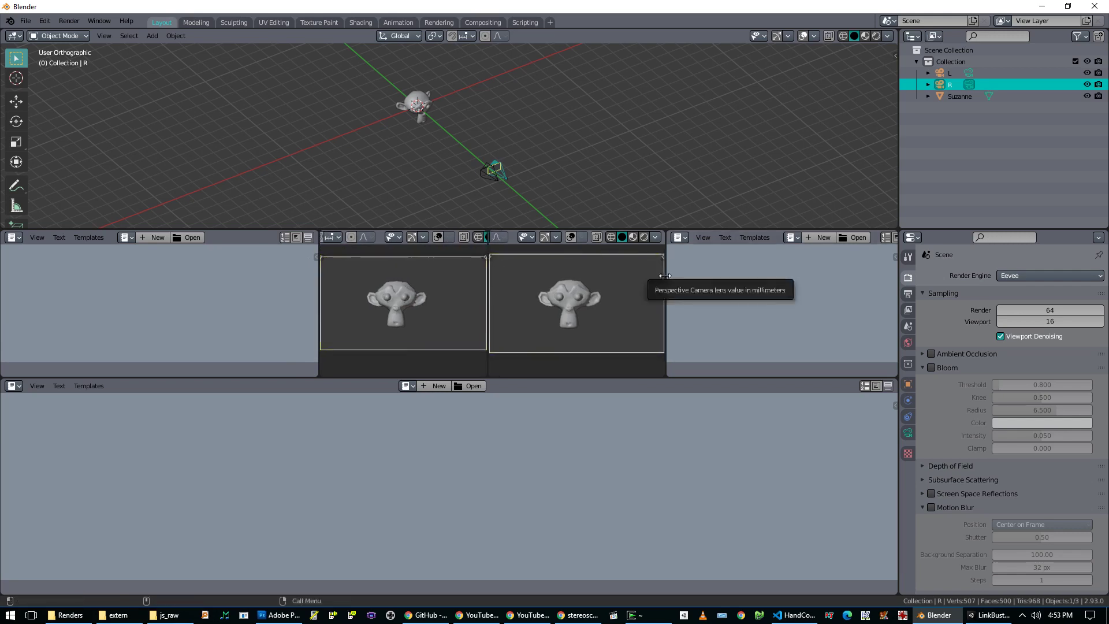
pyautogui.moveTo(664, 281); pyautogui.dragTo(658, 280)
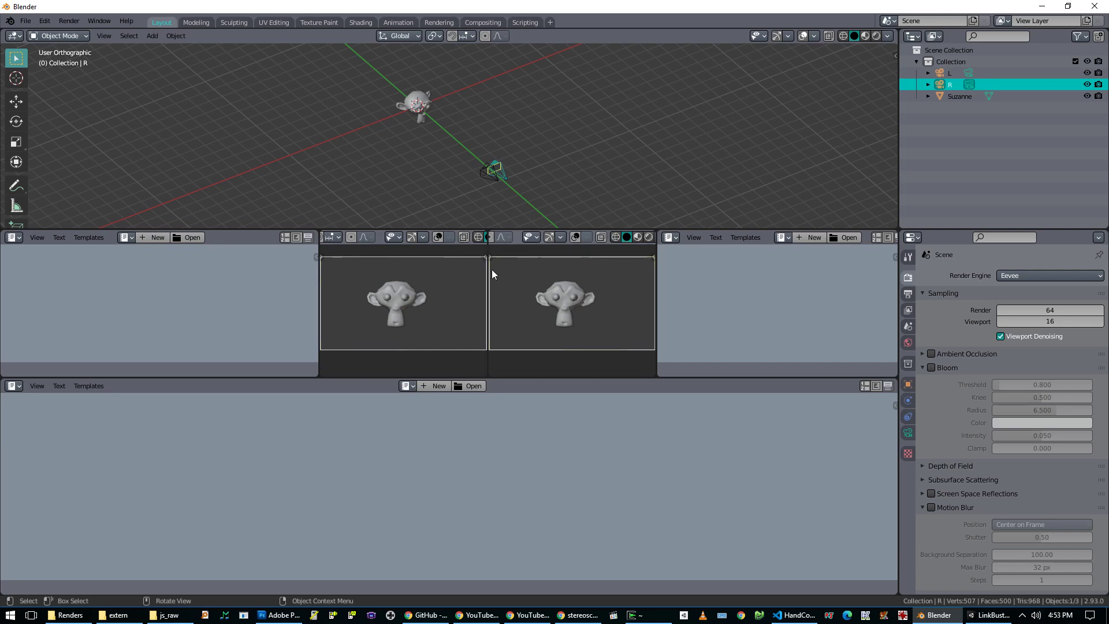
# - Enable Local Camera in the left view's sidebar and set it to L
pyautogui.click(487, 174)
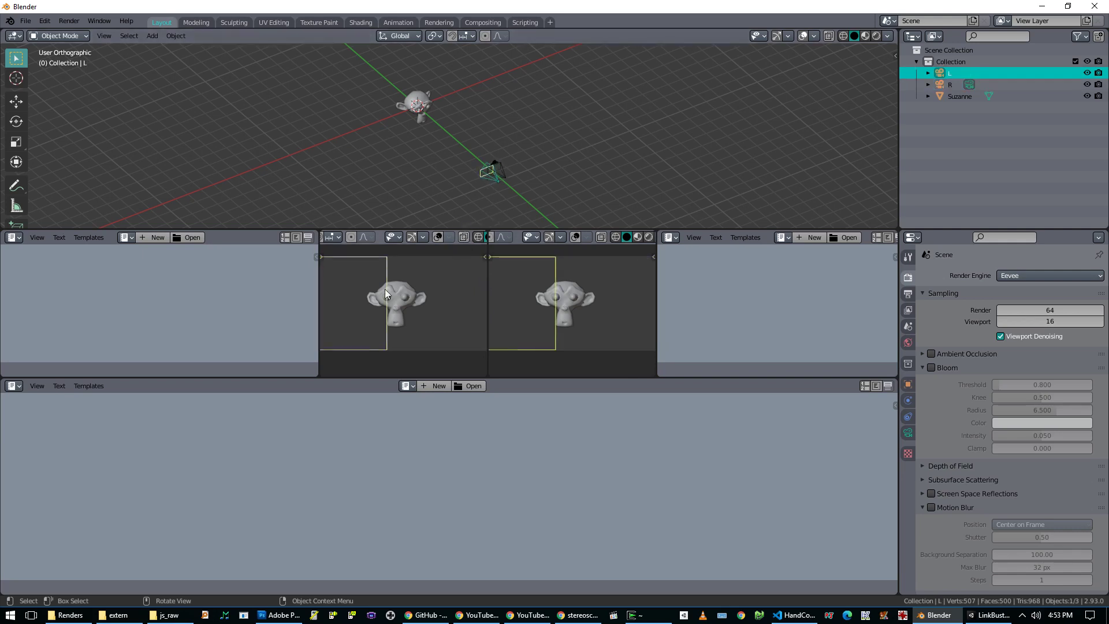
pyautogui.hotkey('ctrl', '0')
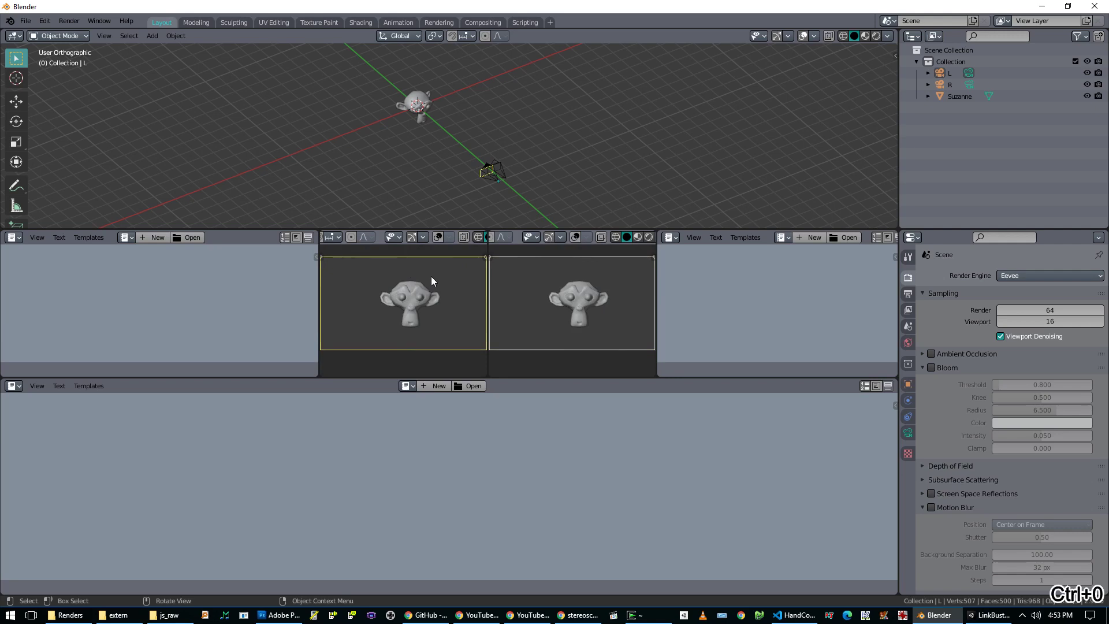
pyautogui.press('t')
pyautogui.press('t')
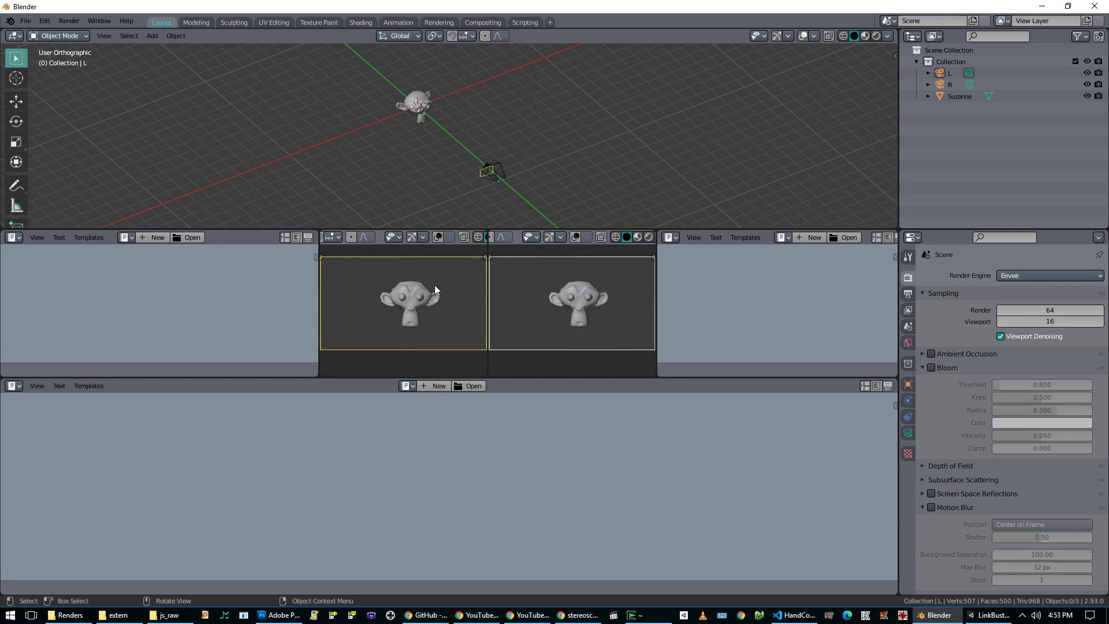
pyautogui.press('n')
pyautogui.click(480, 307)
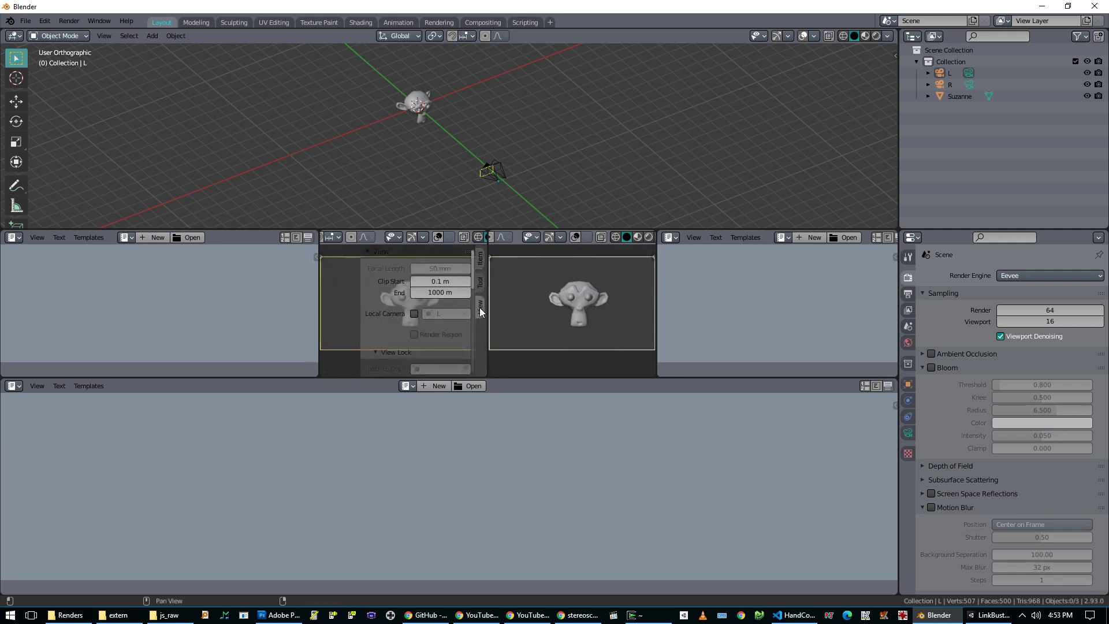
pyautogui.click(414, 313)
pyautogui.click(434, 314)
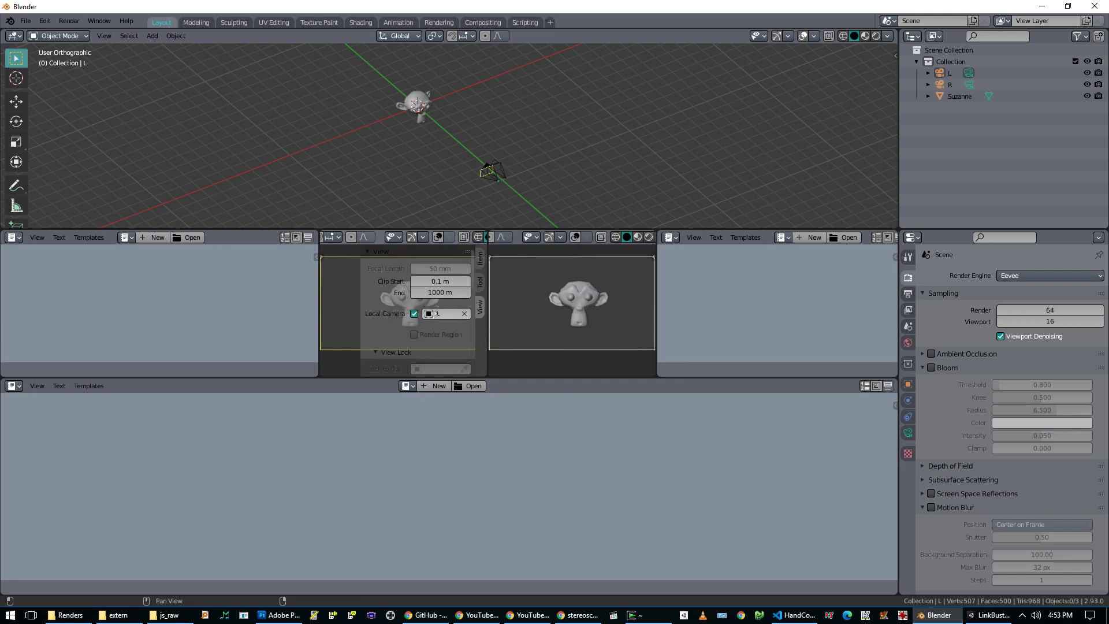
pyautogui.click(449, 332)
pyautogui.press('n')
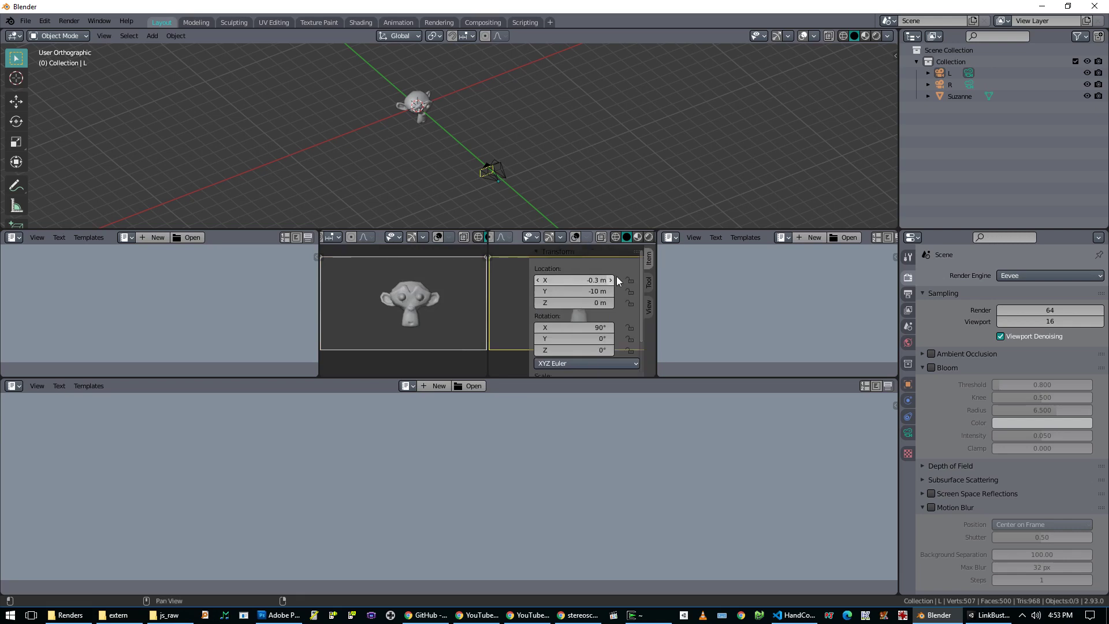
# - Enable Local Camera in the right view's sidebar and set it to R
pyautogui.click(649, 307)
pyautogui.click(582, 314)
pyautogui.click(614, 314)
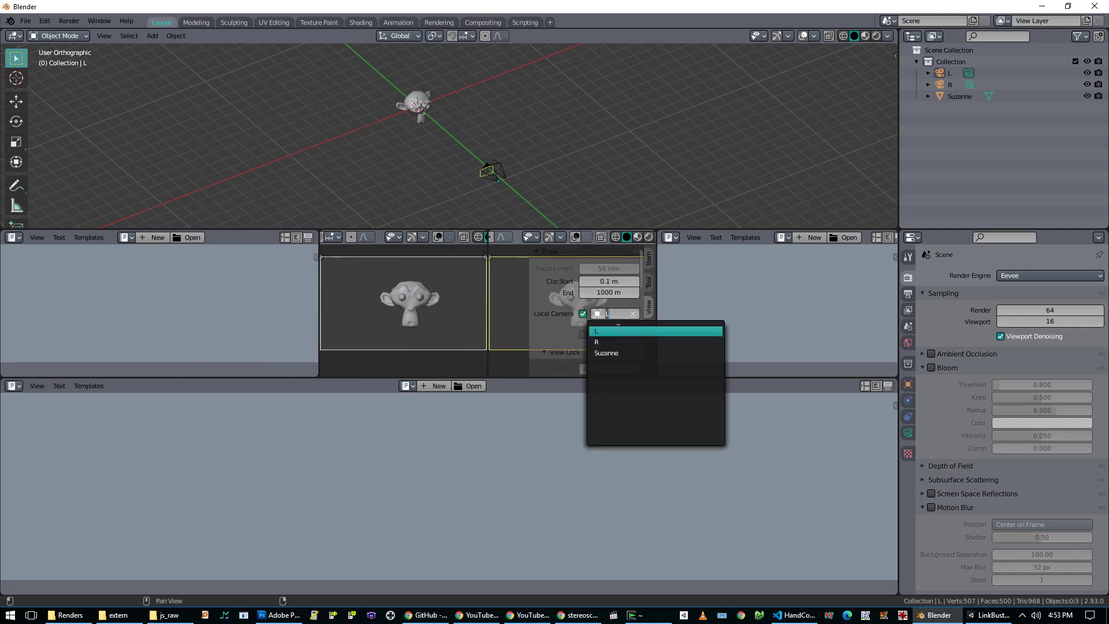
pyautogui.click(615, 341)
pyautogui.press('n')
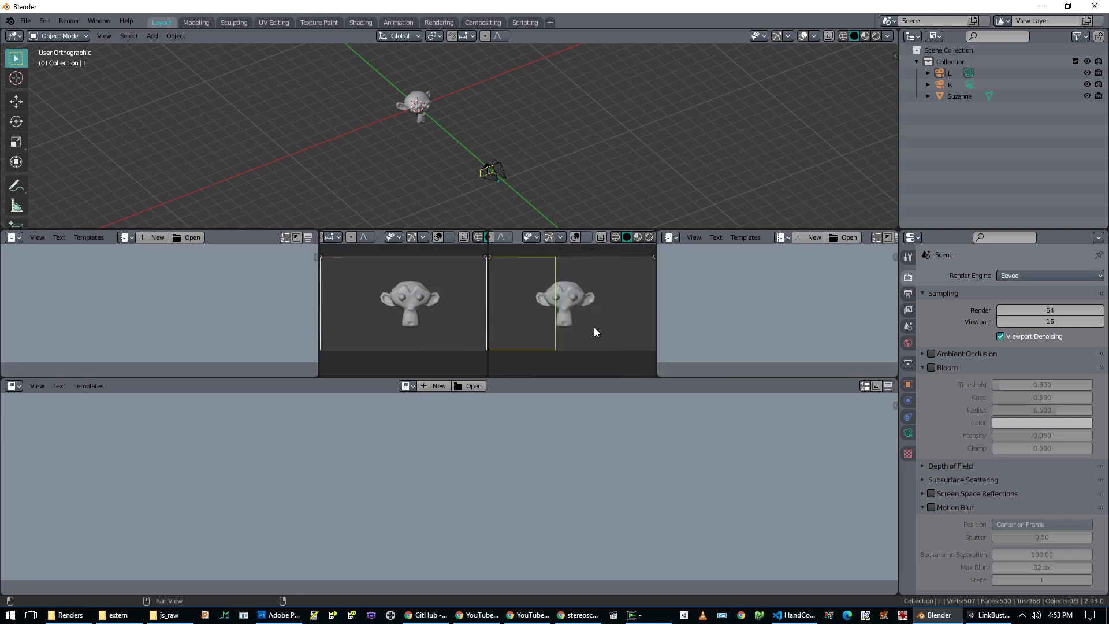
# - Hide cameras L and R, frame Suzanne in the view, and start rotating it
pyautogui.click(495, 181)
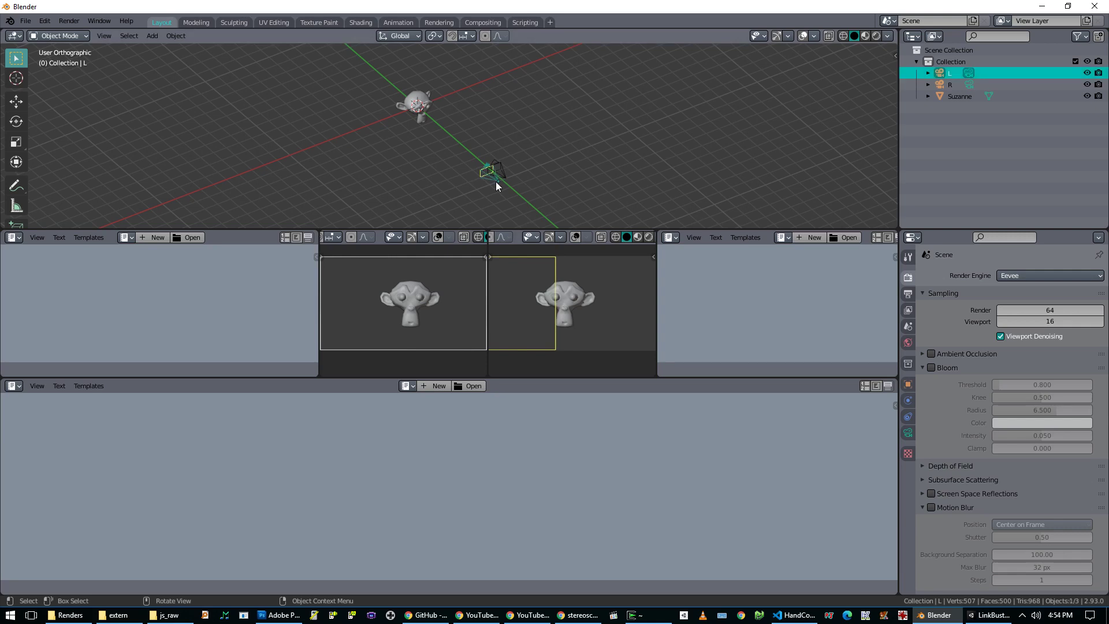
pyautogui.keyDown('shift'); pyautogui.click(504, 174); pyautogui.keyUp('shift')
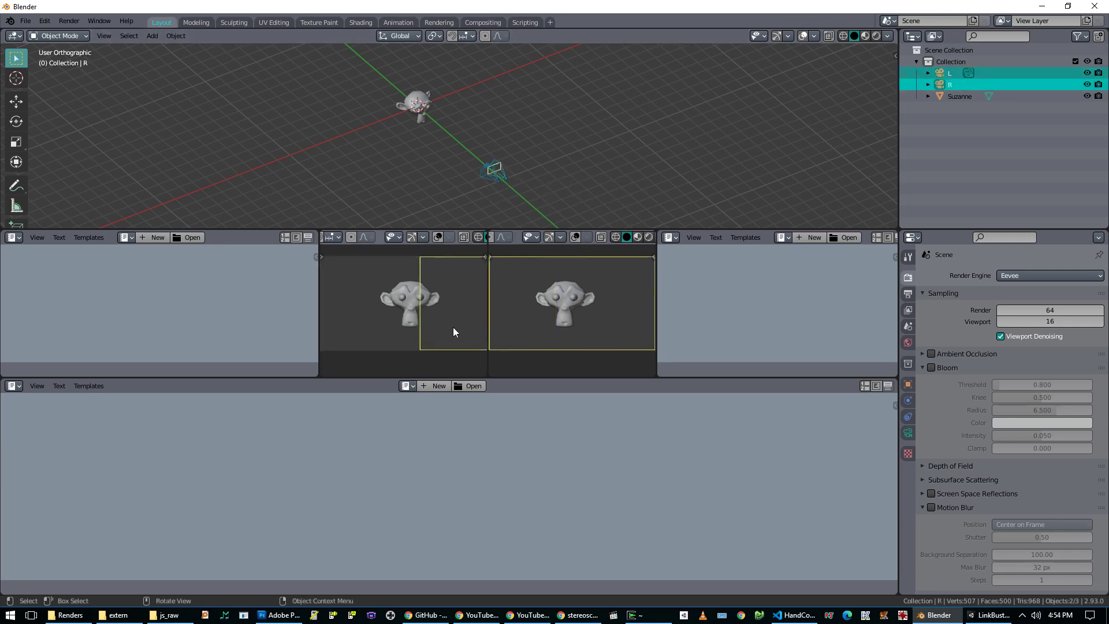
pyautogui.press('h')
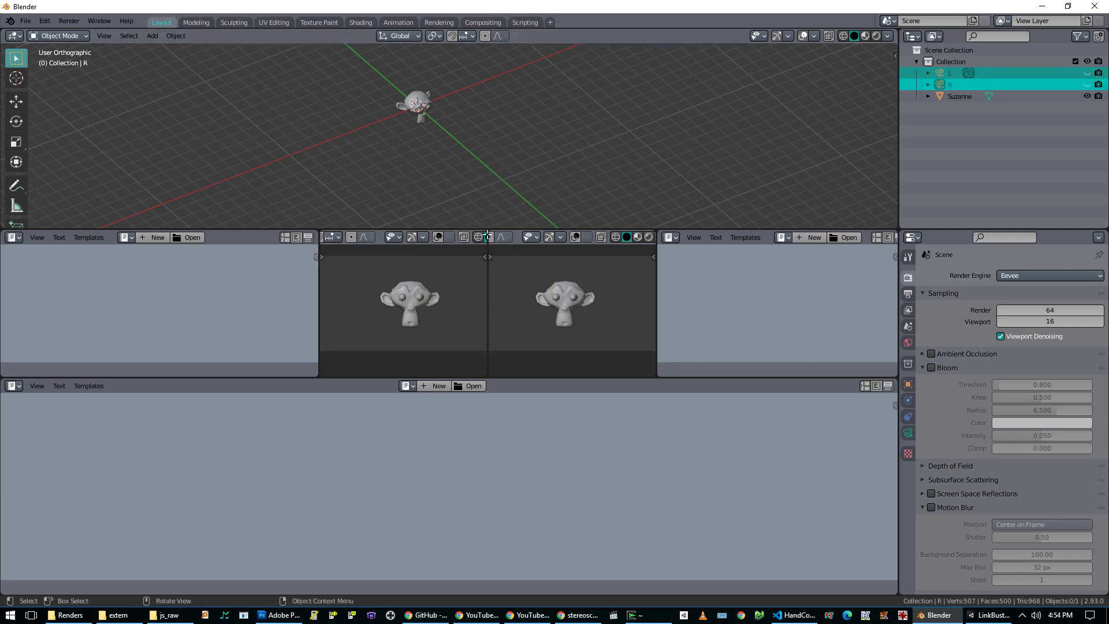
pyautogui.click(417, 92)
pyautogui.press('KP_Decimal')
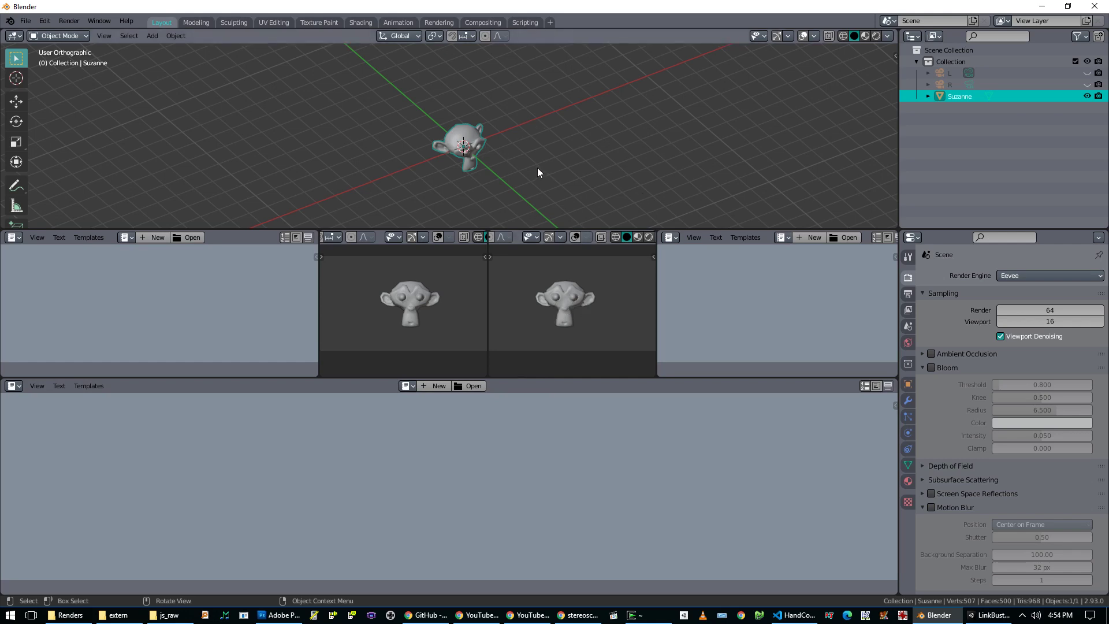
pyautogui.press('r')
pyautogui.press('r')
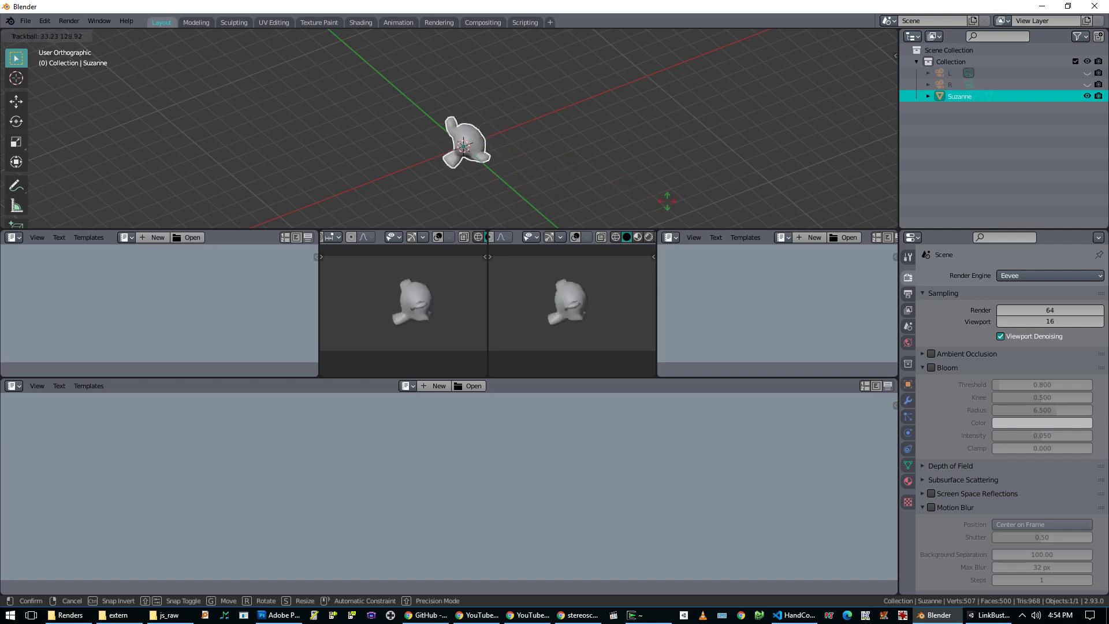
pyautogui.click(580, 183)
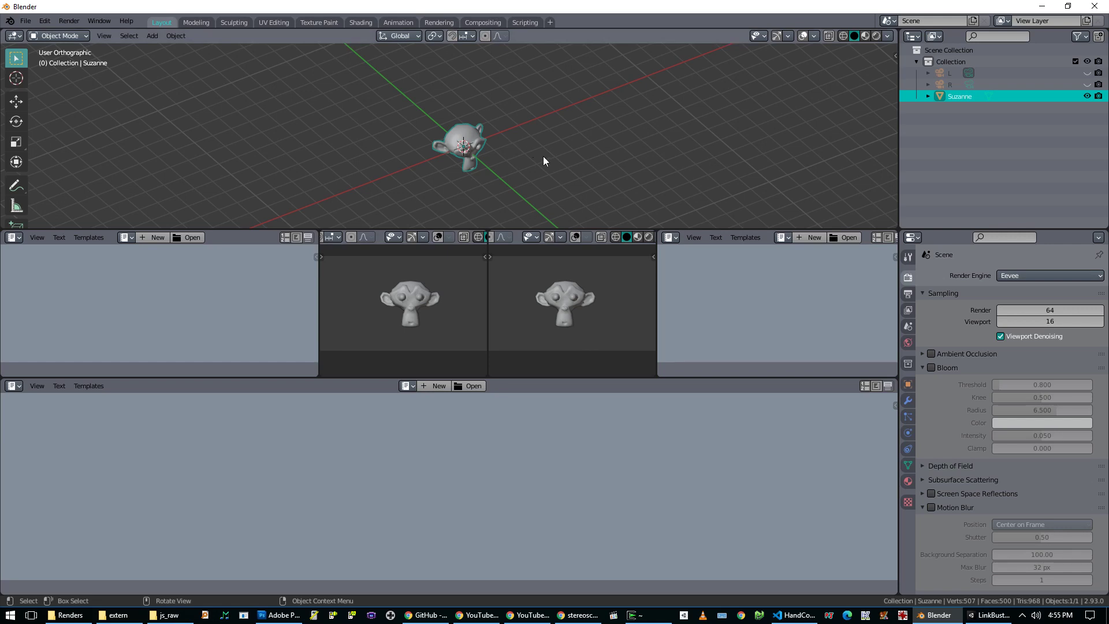
pyautogui.moveTo(543, 156)
pyautogui.mouseDown(button='middle')
pyautogui.moveTo(546, 169)
pyautogui.moveTo(534, 170)
pyautogui.mouseUp(button='middle')
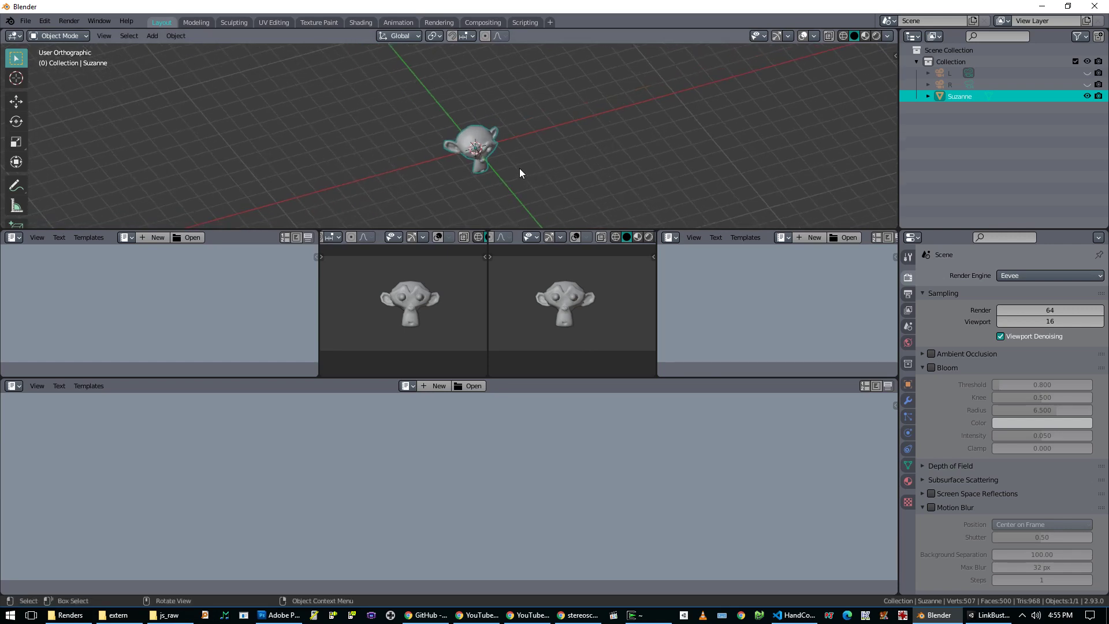
# - Scale Suzanne down to about 0.56
pyautogui.press('r')
pyautogui.press('Escape')
pyautogui.press('s')
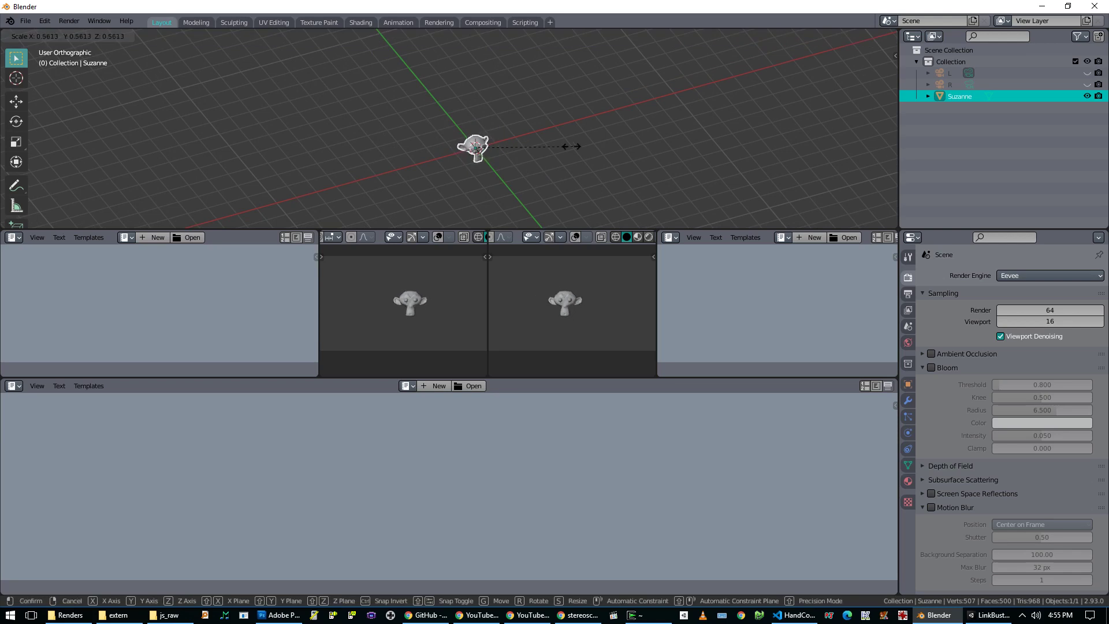
pyautogui.click(577, 148)
# - Move the monkey up and sideways so it sits upper-left in both camera views
pyautogui.press('g')
pyautogui.press('z')
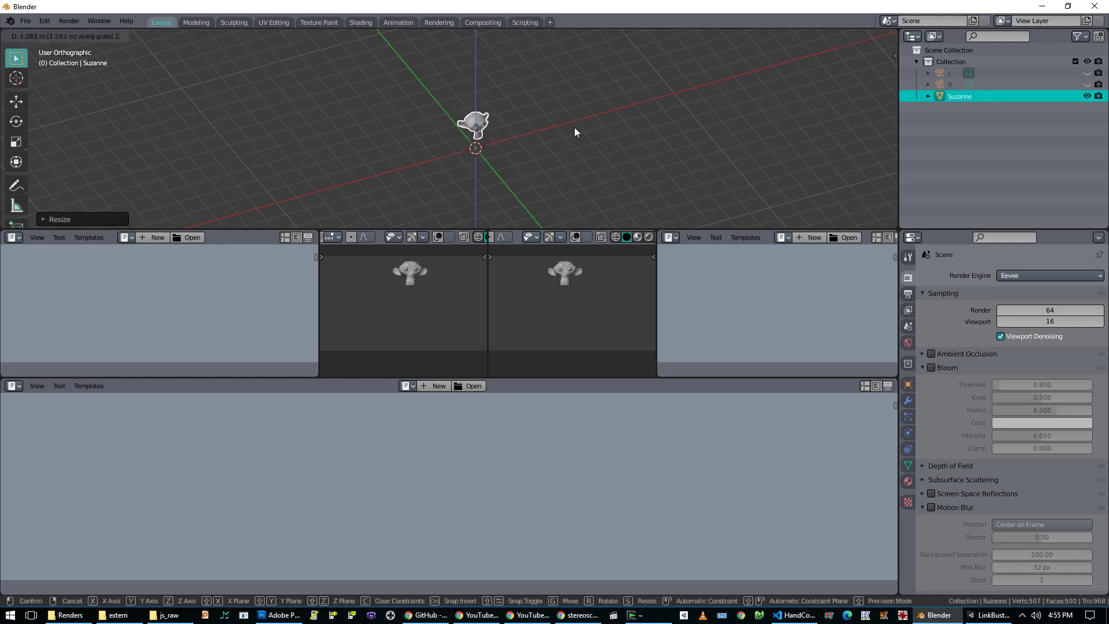
pyautogui.press('z')
pyautogui.click(556, 134)
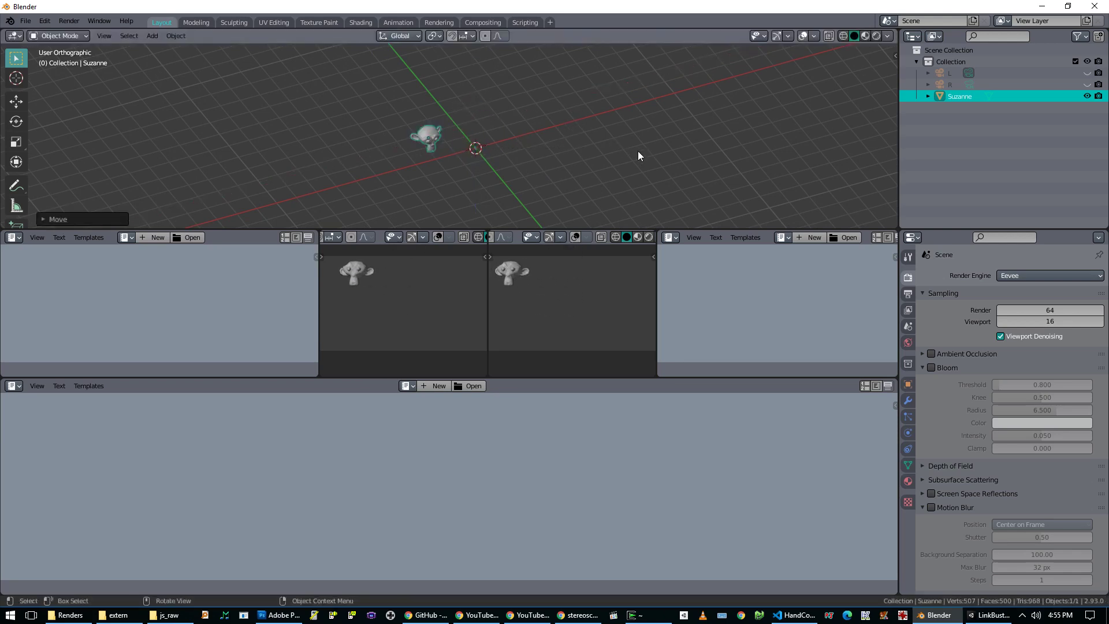
pyautogui.scroll(3, 613, 154)
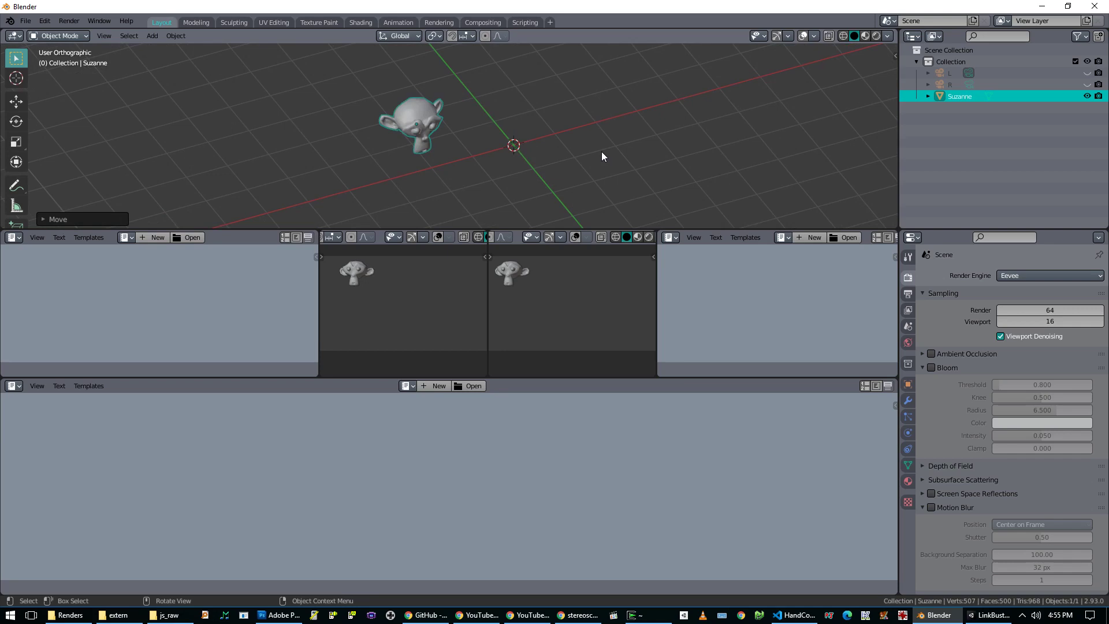
pyautogui.hotkey('shift', 'a')
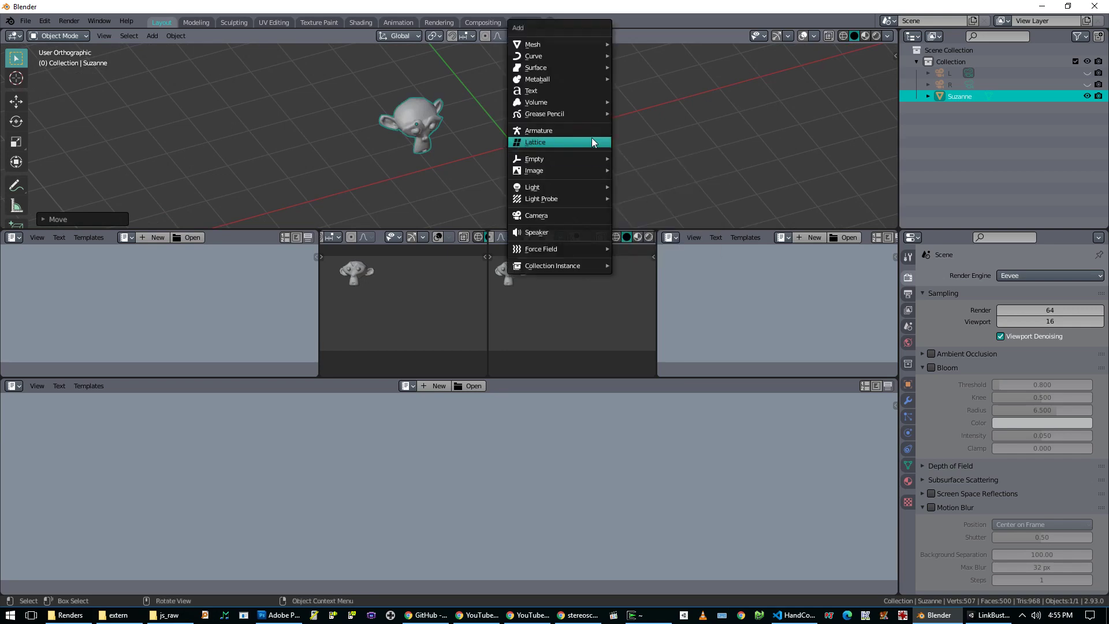
# - Add a Mesh > Bolt beside the monkey and scale it down to about 0.45
pyautogui.moveTo(566, 44)
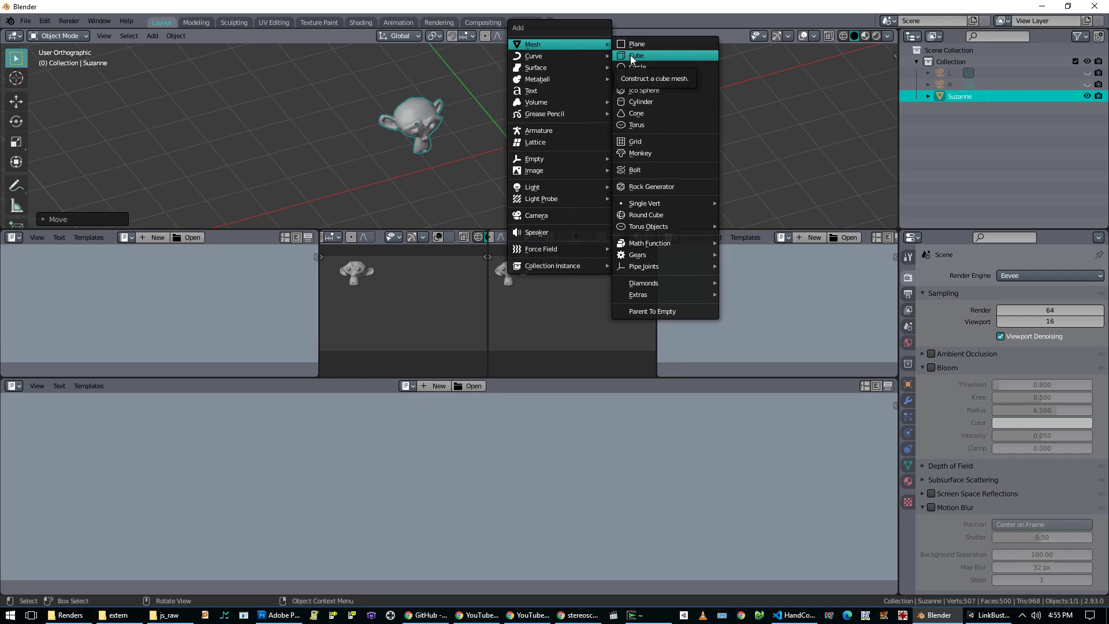
pyautogui.click(650, 171)
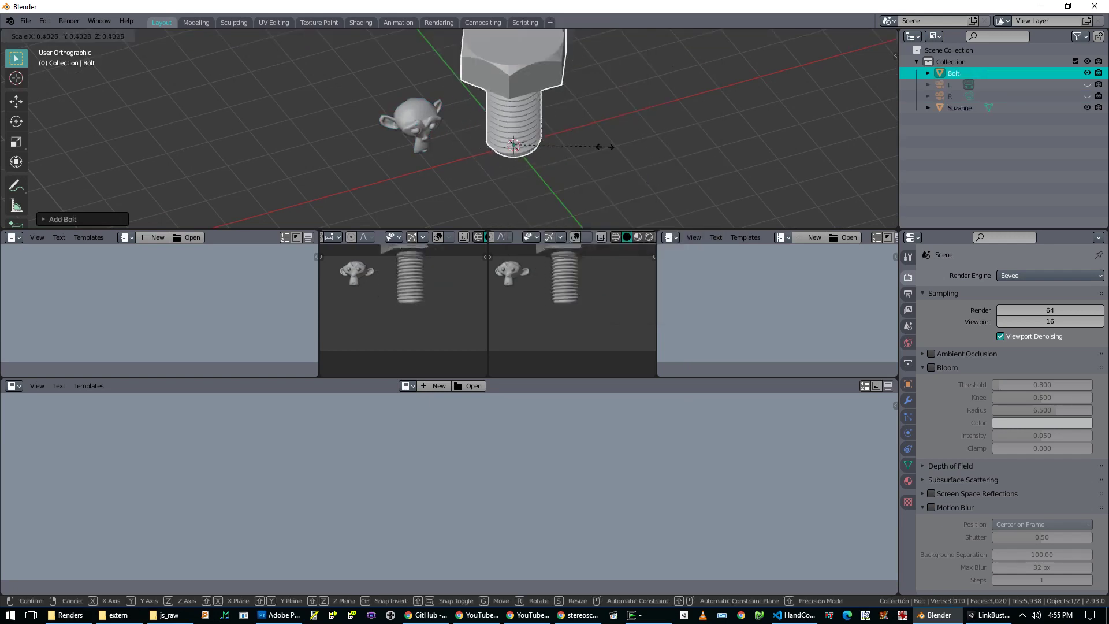
pyautogui.press('s')
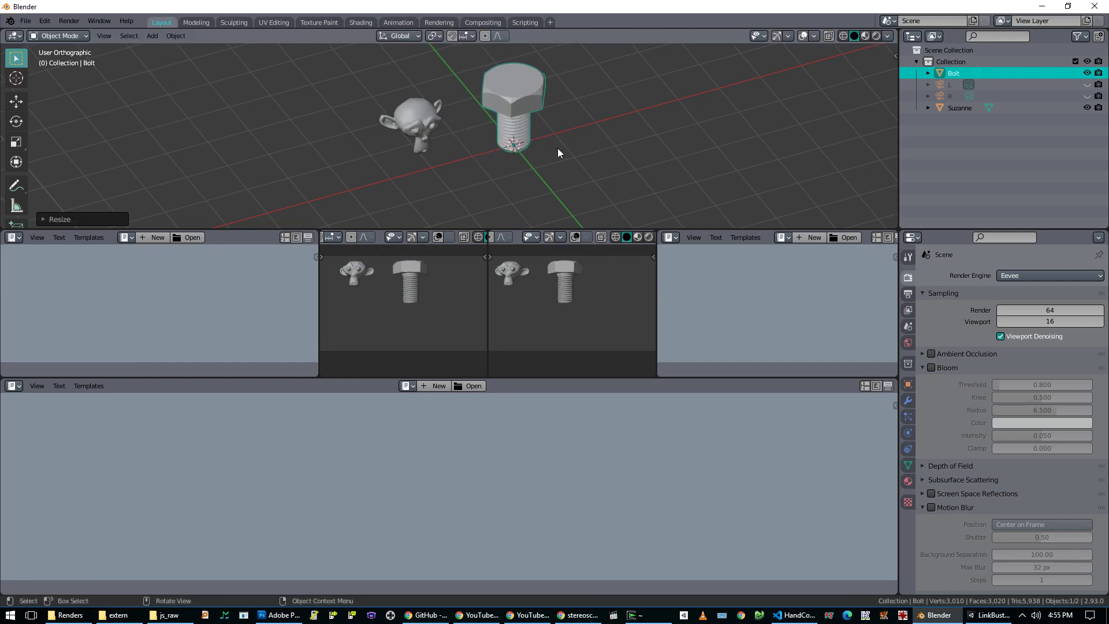
# - Move the bolt lower in the scene and give it an initial free-rotation tilt
pyautogui.press('g')
pyautogui.click(558, 174)
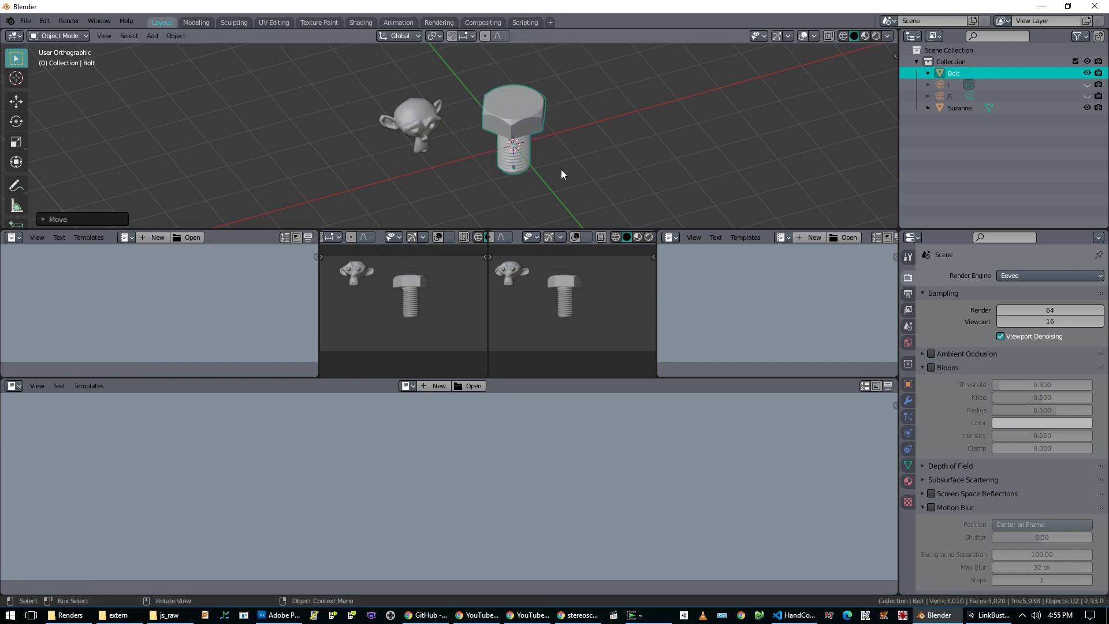
pyautogui.press('r')
pyautogui.press('r')
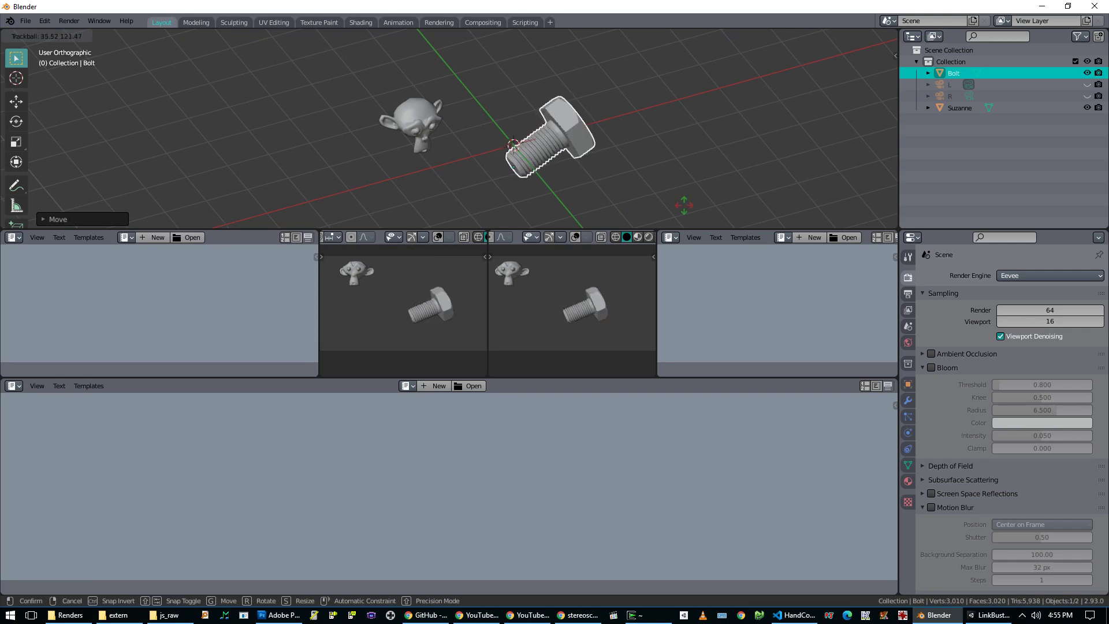
pyautogui.click(634, 177)
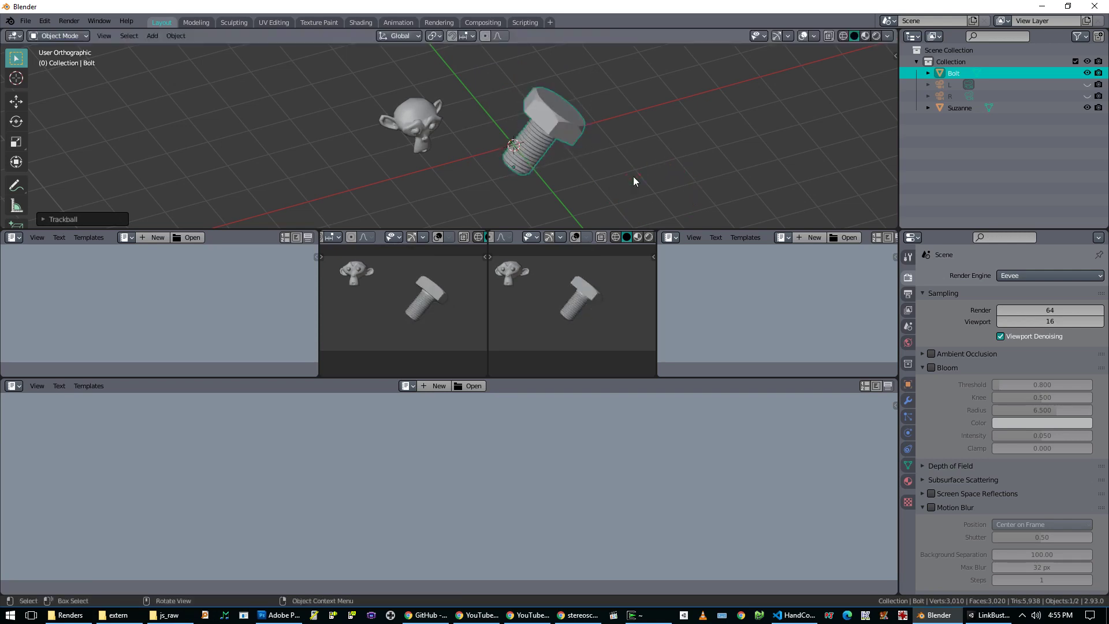
# - Resize the bolt and rotate it to a final diagonal tilt, head raised, beside Suzanne
pyautogui.press('s')
pyautogui.click(776, 169)
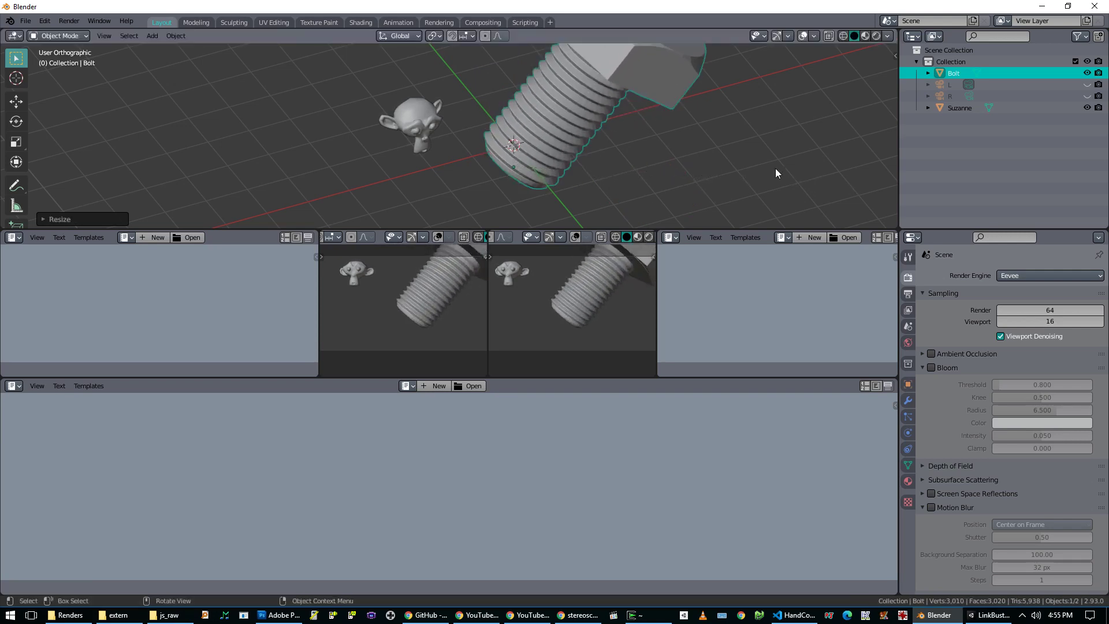
pyautogui.press('s')
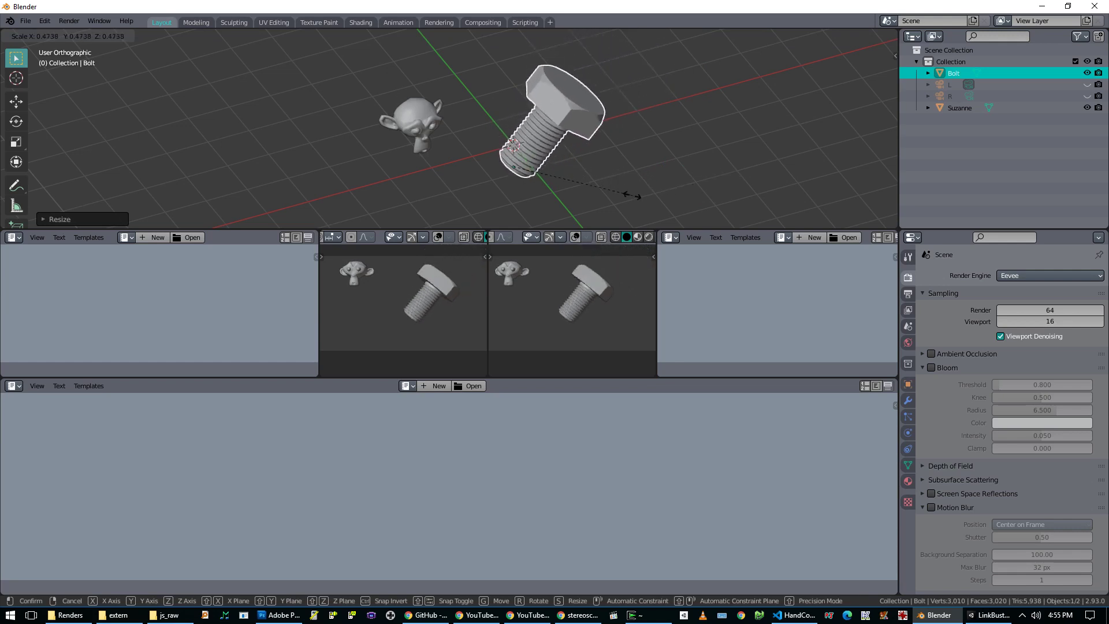
pyautogui.click(632, 196)
pyautogui.press('r')
pyautogui.press('r')
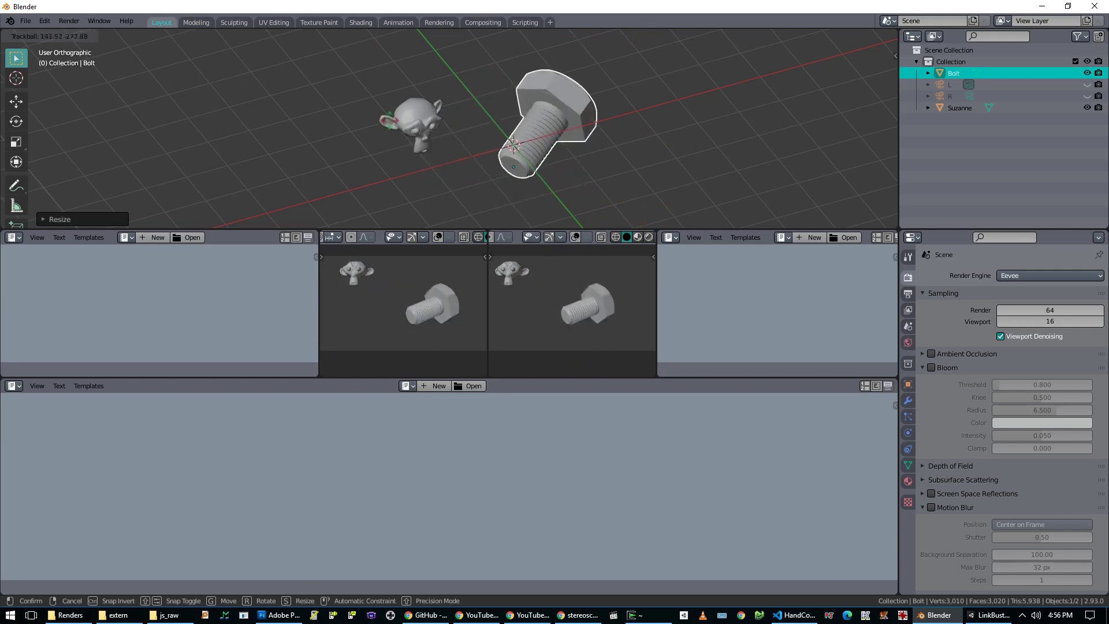
pyautogui.click(503, 227)
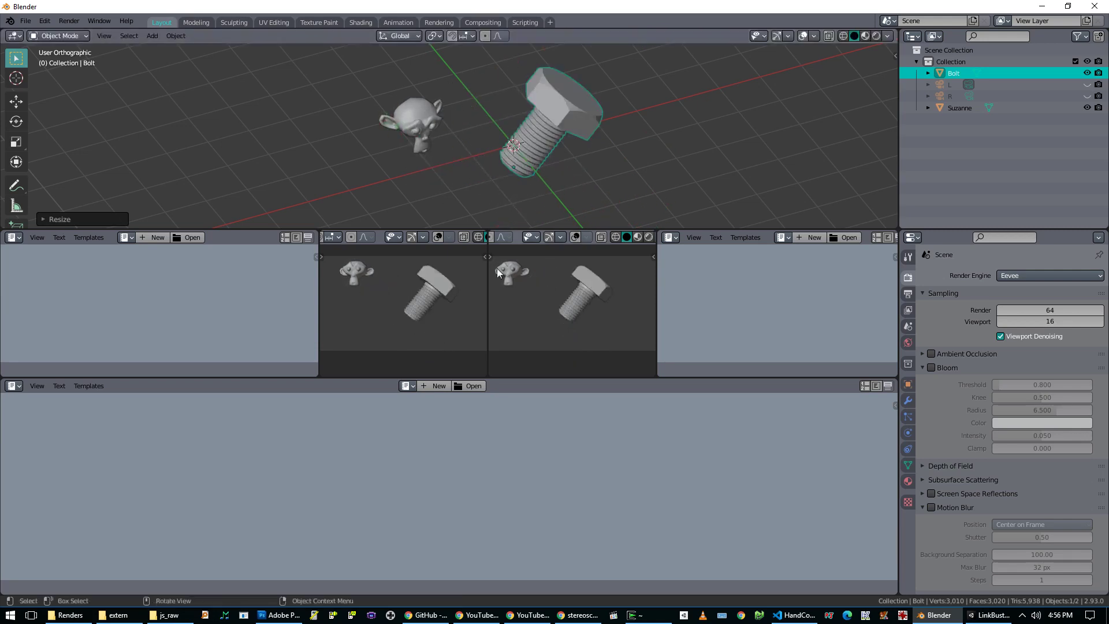